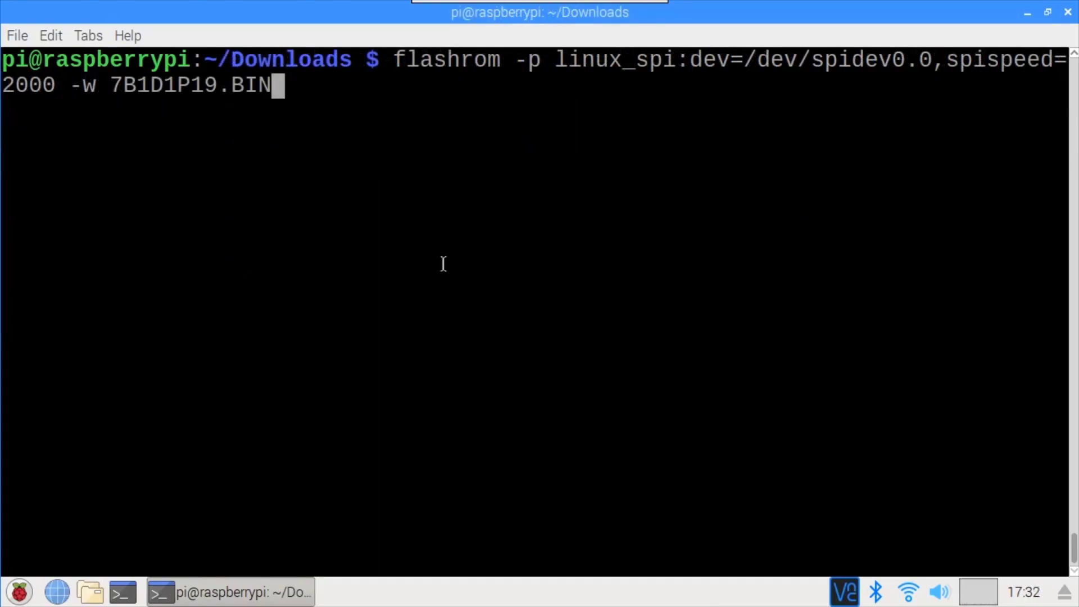
# Run flashrom with linux_spi on /dev/spidev0.0 to erase, write and verify the Macronix chip
pyautogui.press('Return')
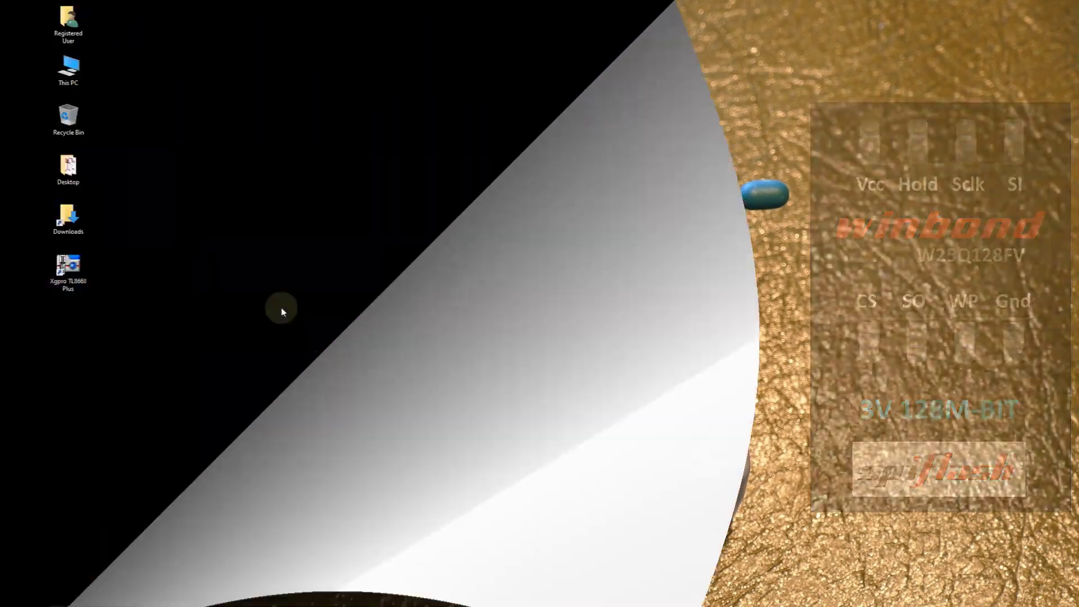
pyautogui.doubleClick(68, 267)
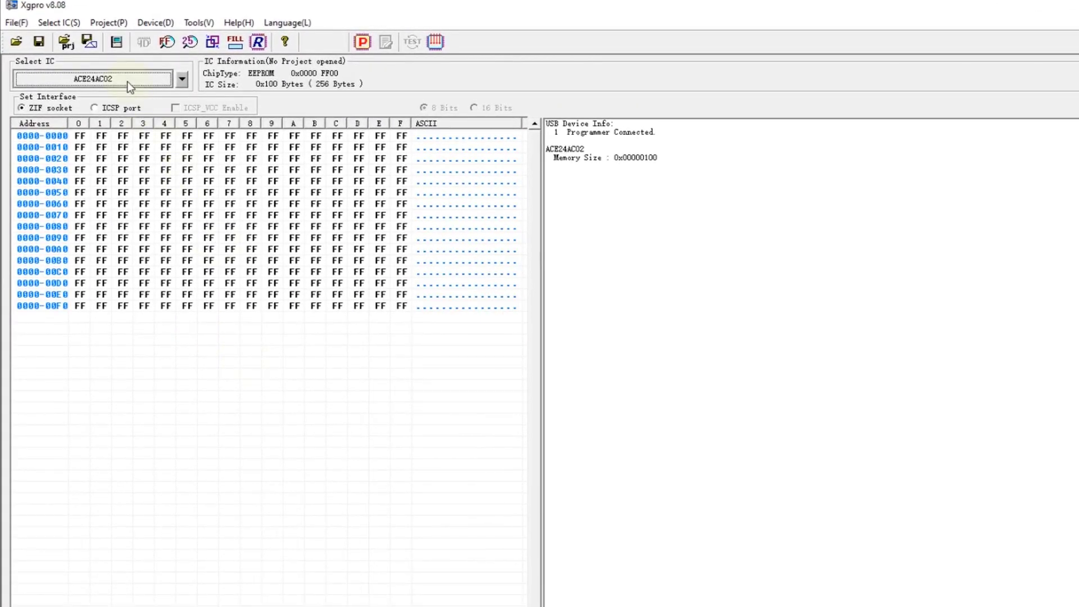
pyautogui.click(127, 80)
pyautogui.write('W25Q128FV')
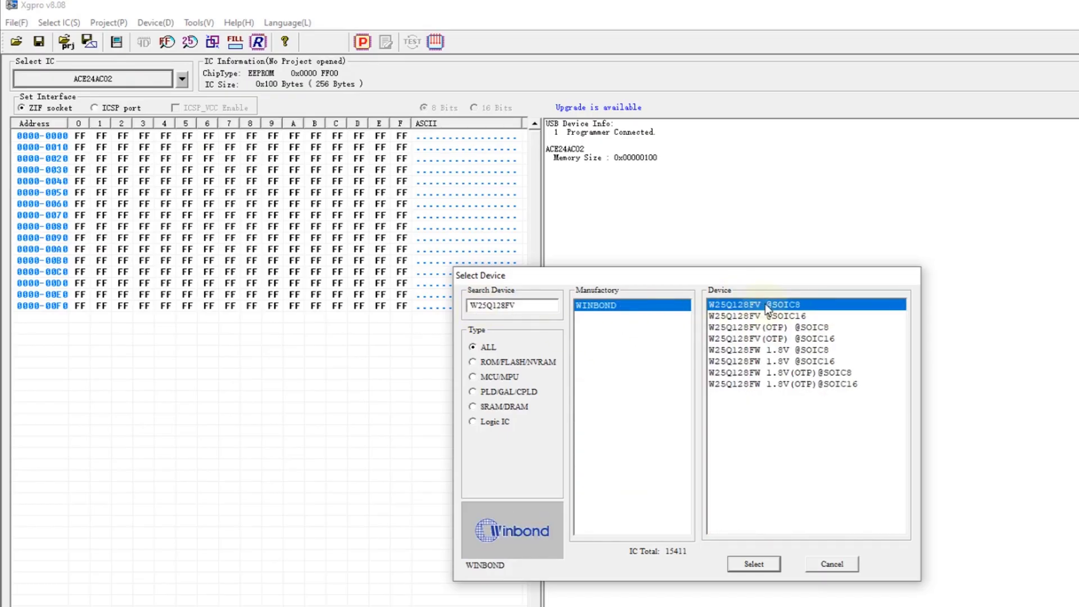
pyautogui.click(753, 564)
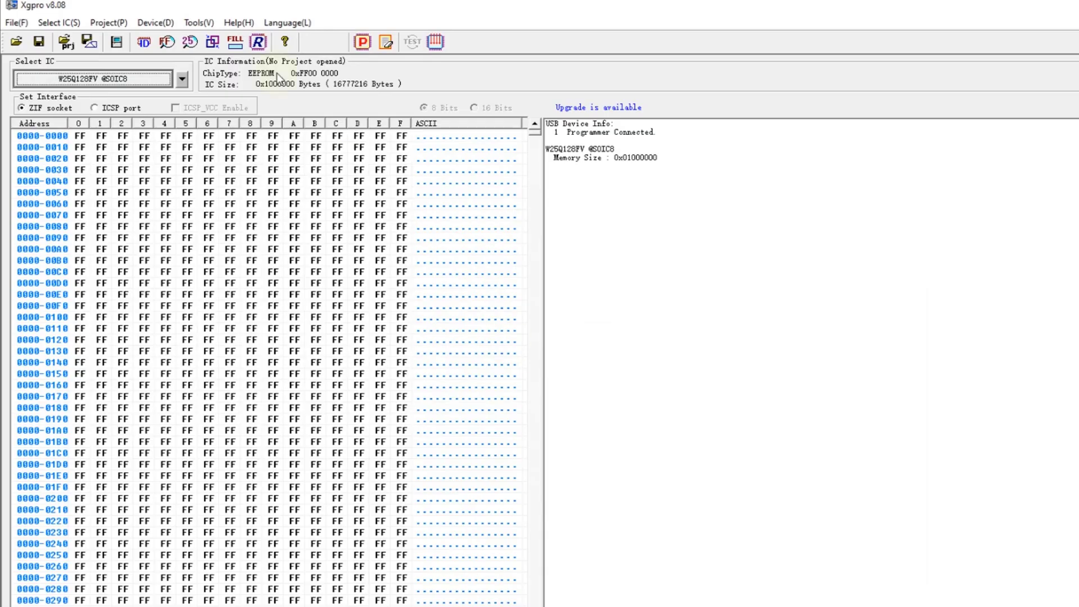
# Read the chip's device ID, which returns EF 40 18
pyautogui.click(152, 26)
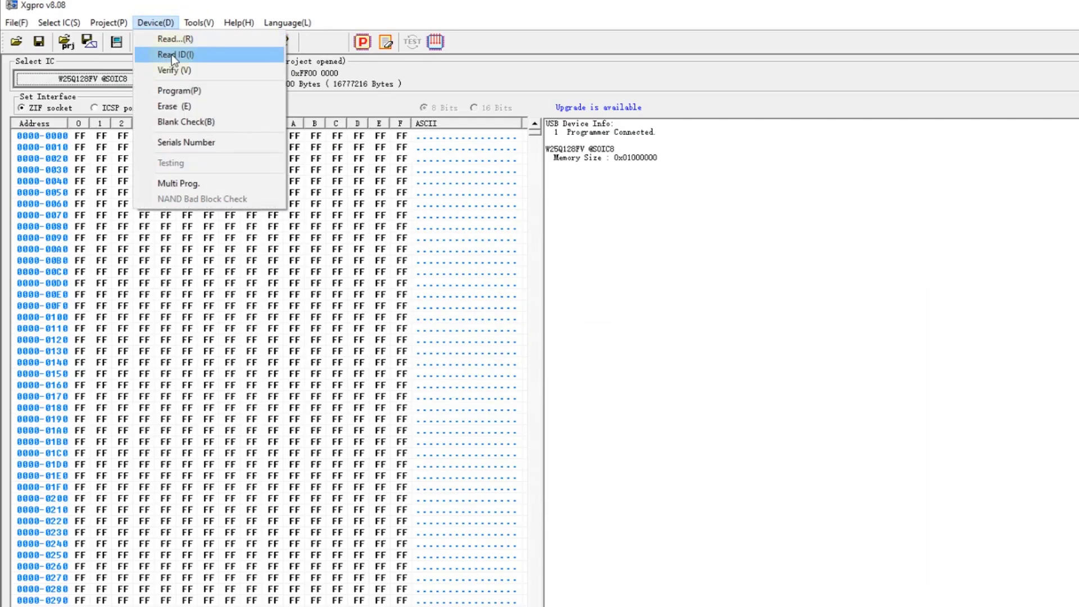
pyautogui.click(171, 55)
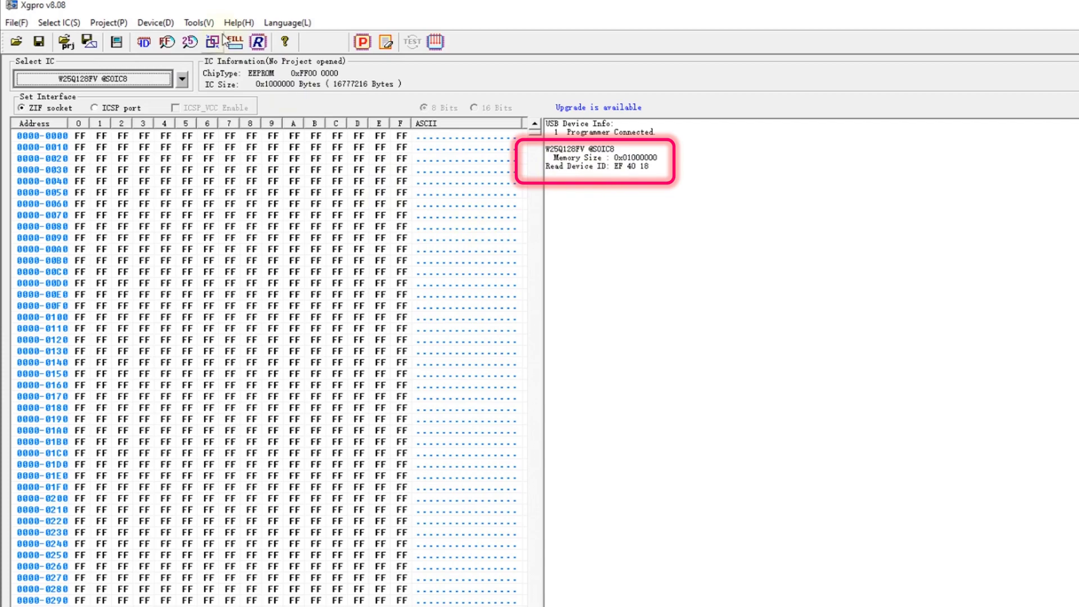
pyautogui.click(160, 24)
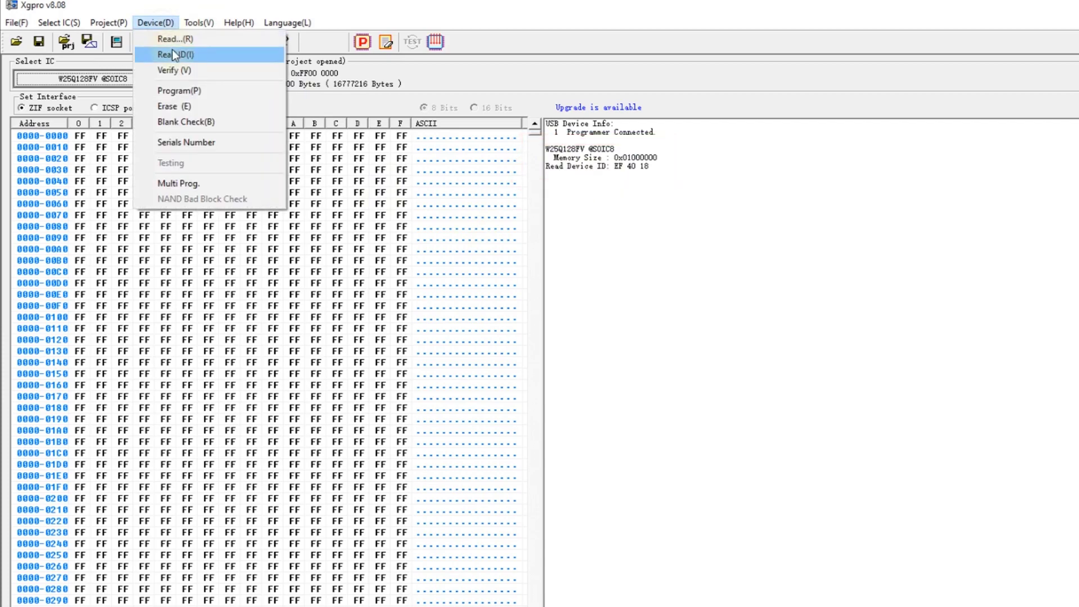
# Read the full contents of the W25Q128FV chip
pyautogui.click(173, 40)
pyautogui.click(566, 544)
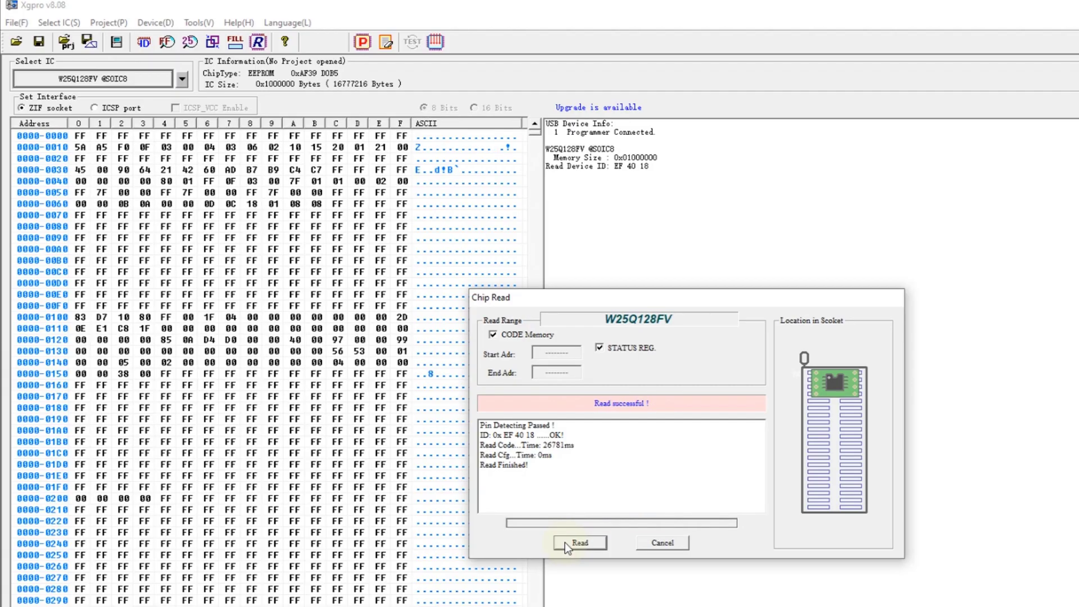
pyautogui.click(652, 542)
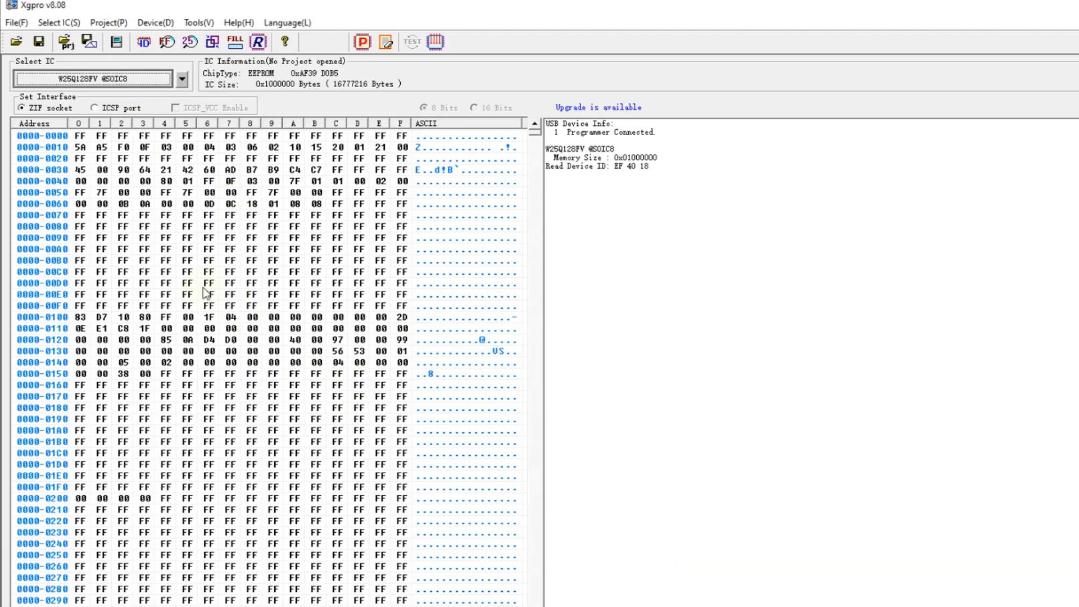
# Save the chip dump as Original BIOS.BIN in Downloads
pyautogui.click(16, 22)
pyautogui.click(25, 50)
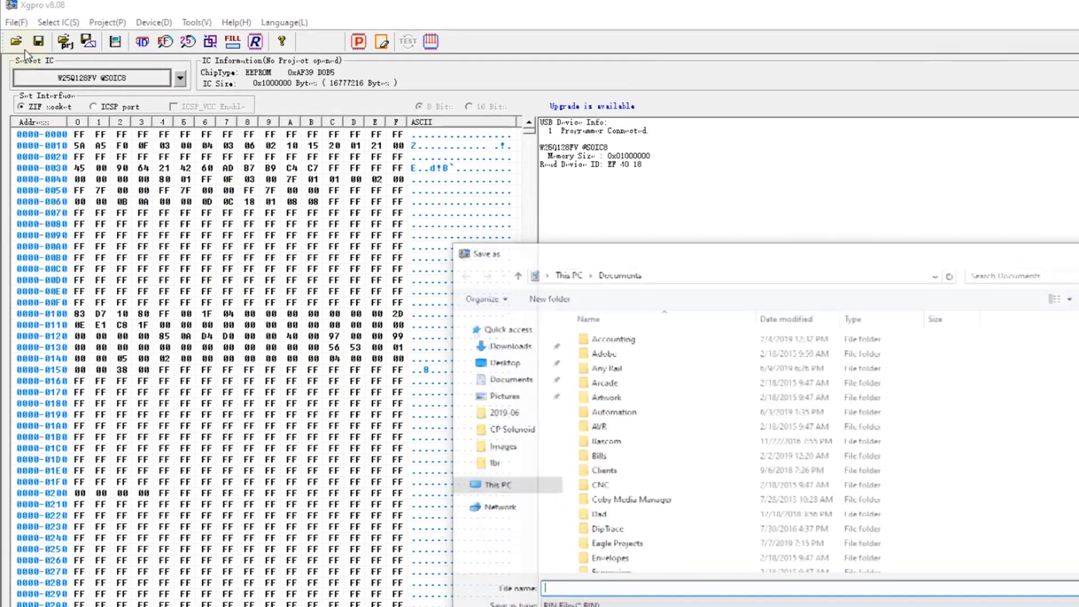
pyautogui.click(509, 346)
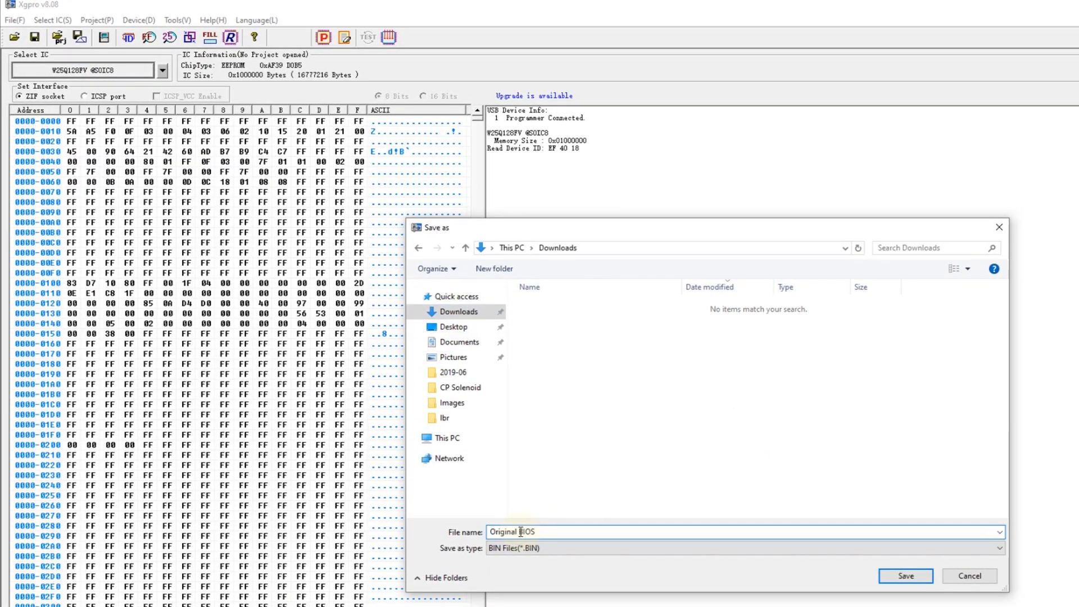
pyautogui.click(918, 580)
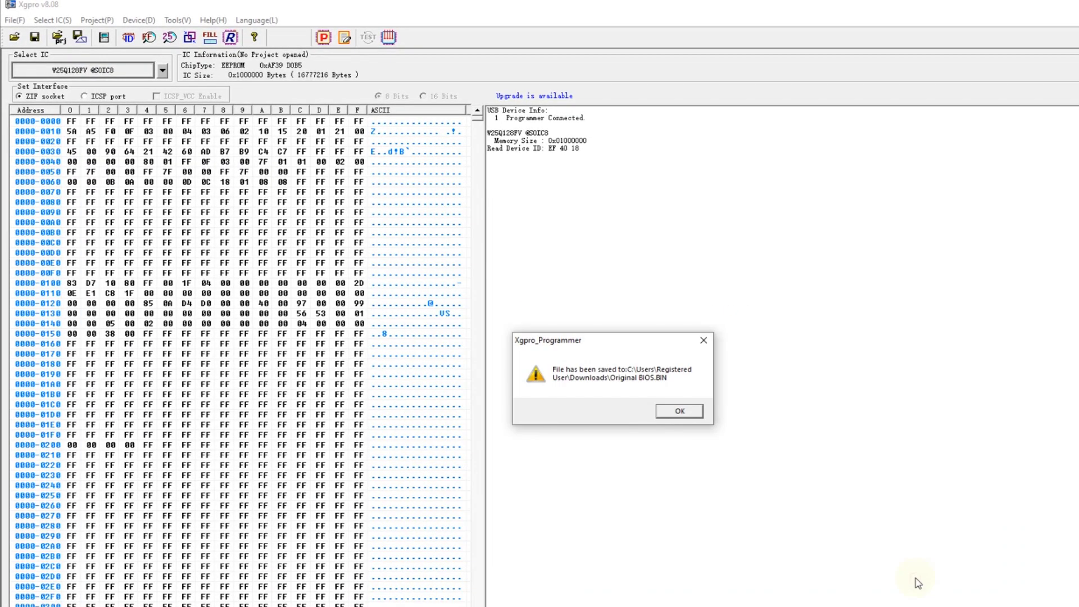
pyautogui.click(681, 413)
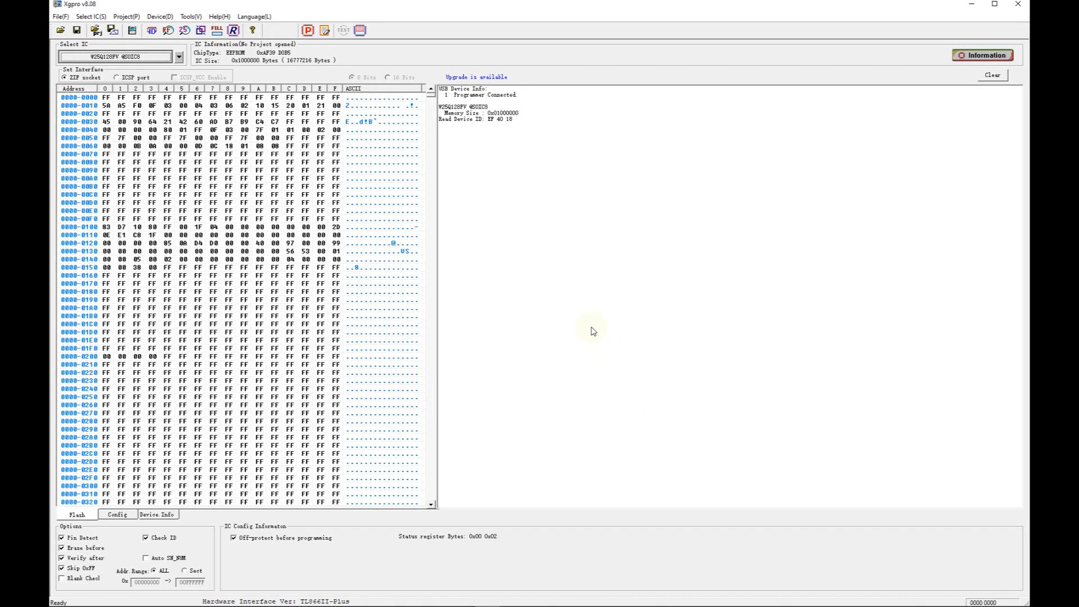
# Download UEFITool_NE_A55_win32.zip from LongSoft's UEFITool A55 GitHub release
pyautogui.click(973, 6)
pyautogui.moveTo(382, 605)
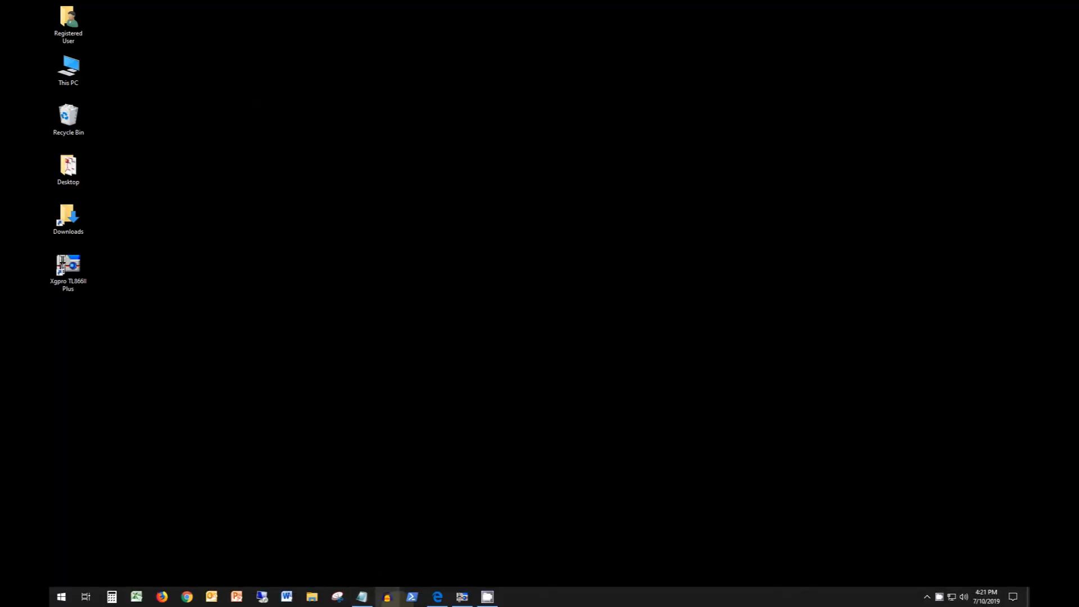
pyautogui.click(437, 597)
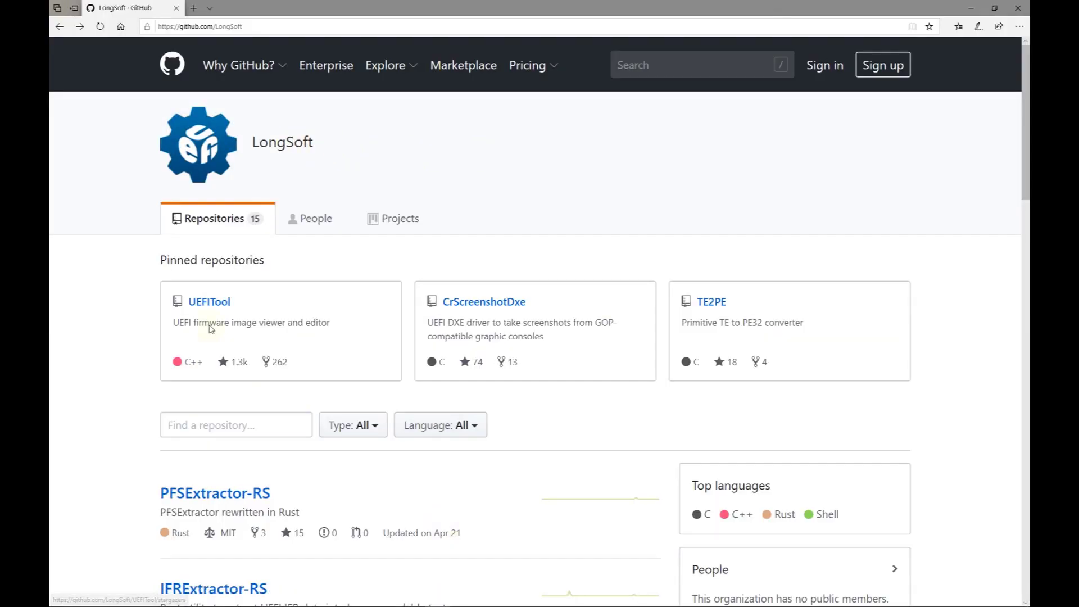
pyautogui.click(210, 308)
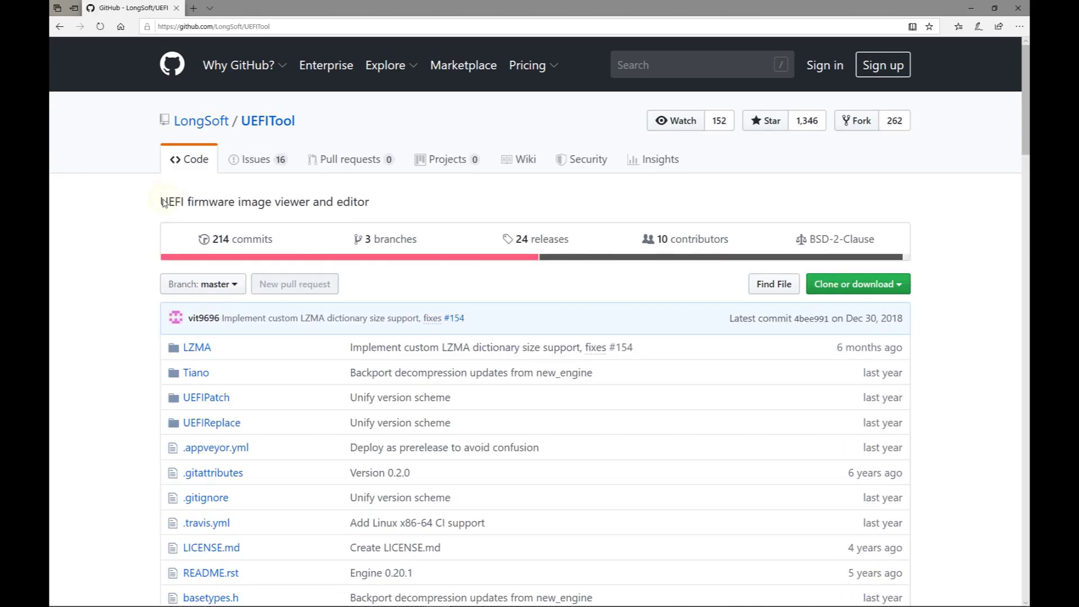
pyautogui.moveTo(162, 204); pyautogui.dragTo(370, 206)
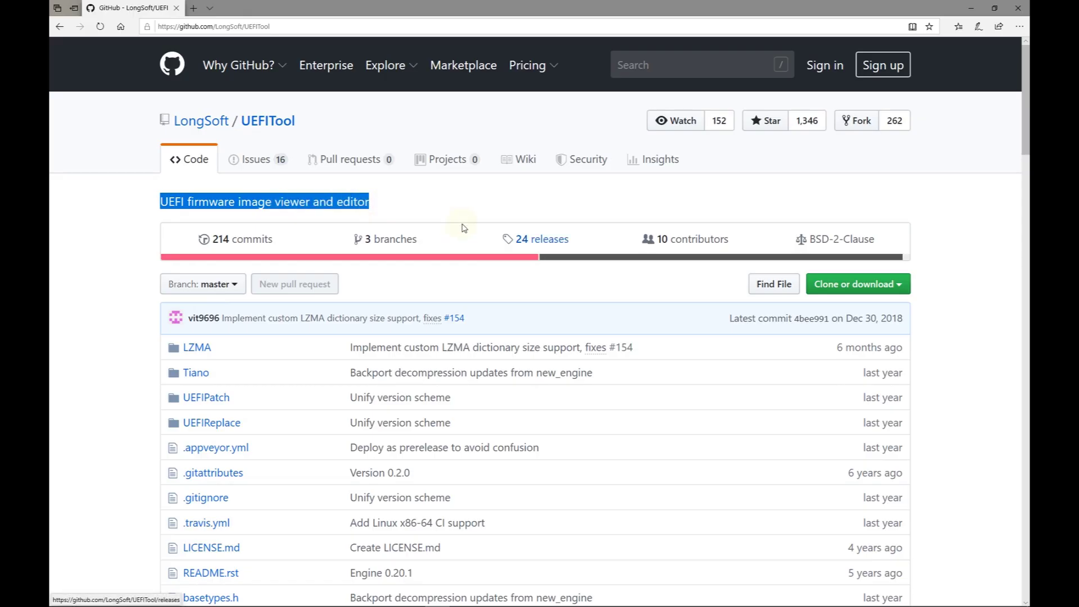
pyautogui.click(555, 246)
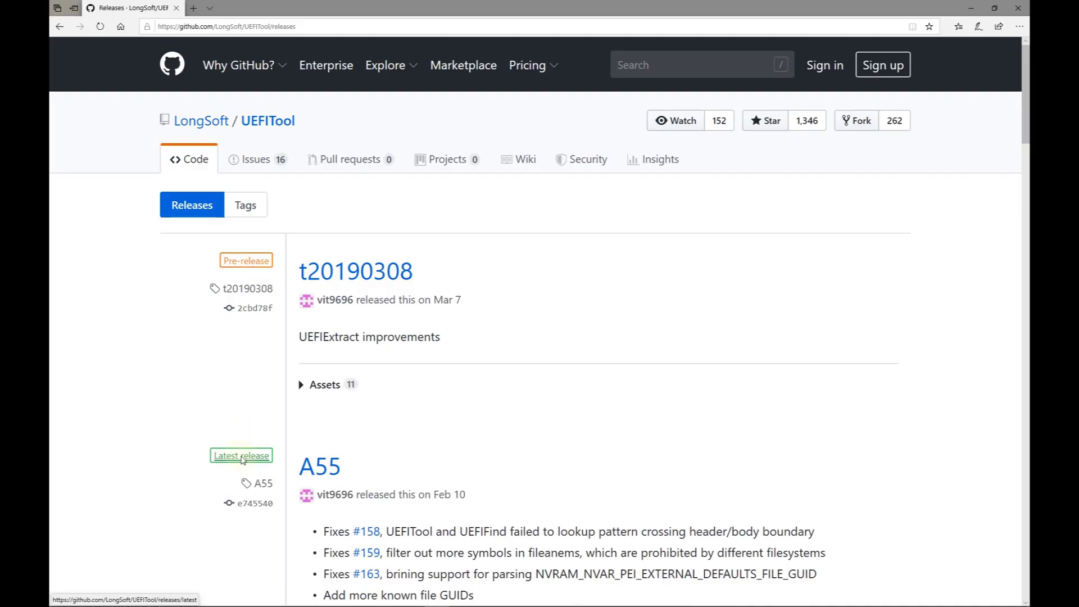
pyautogui.click(243, 460)
pyautogui.scroll(-5, 346, 444)
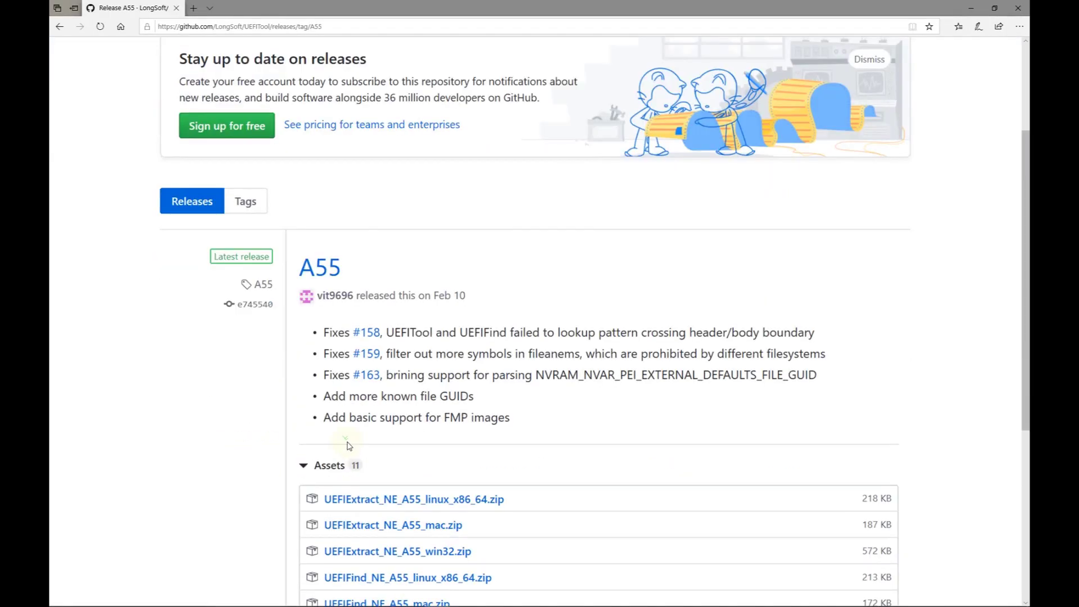
pyautogui.scroll(-2, 347, 446)
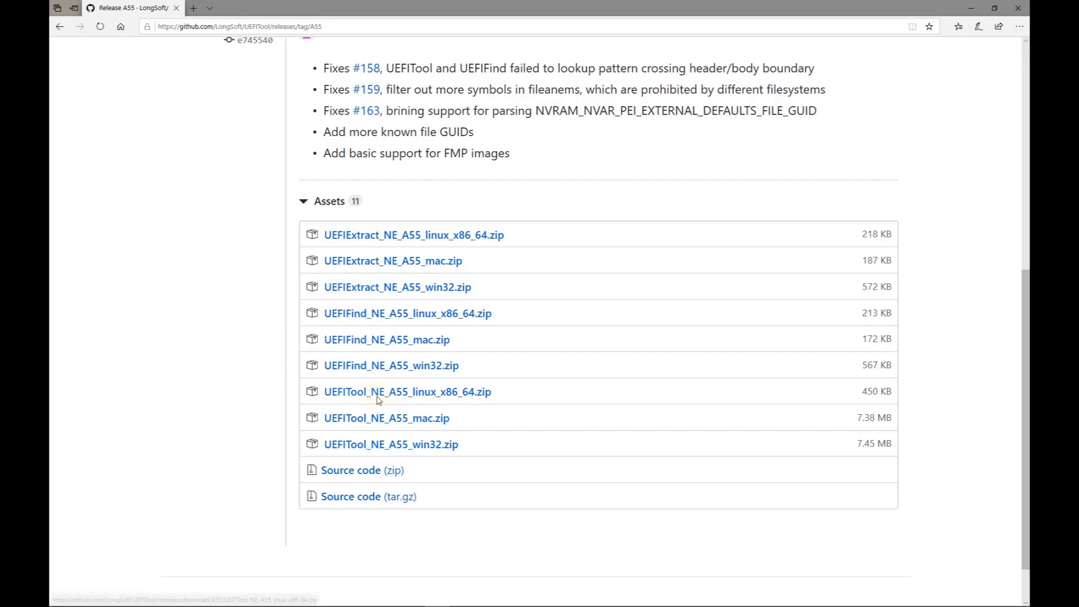
pyautogui.click(408, 448)
pyautogui.click(652, 592)
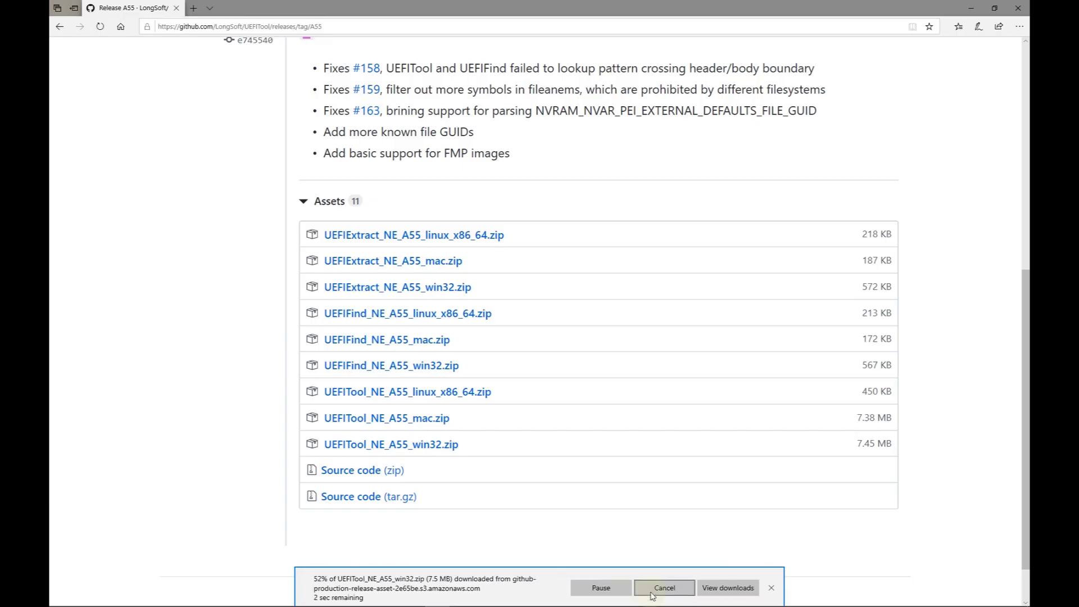
# Download FD44Editor_0.9.2_win.zip from the FD44Editor releases page
pyautogui.scroll(8, 617, 477)
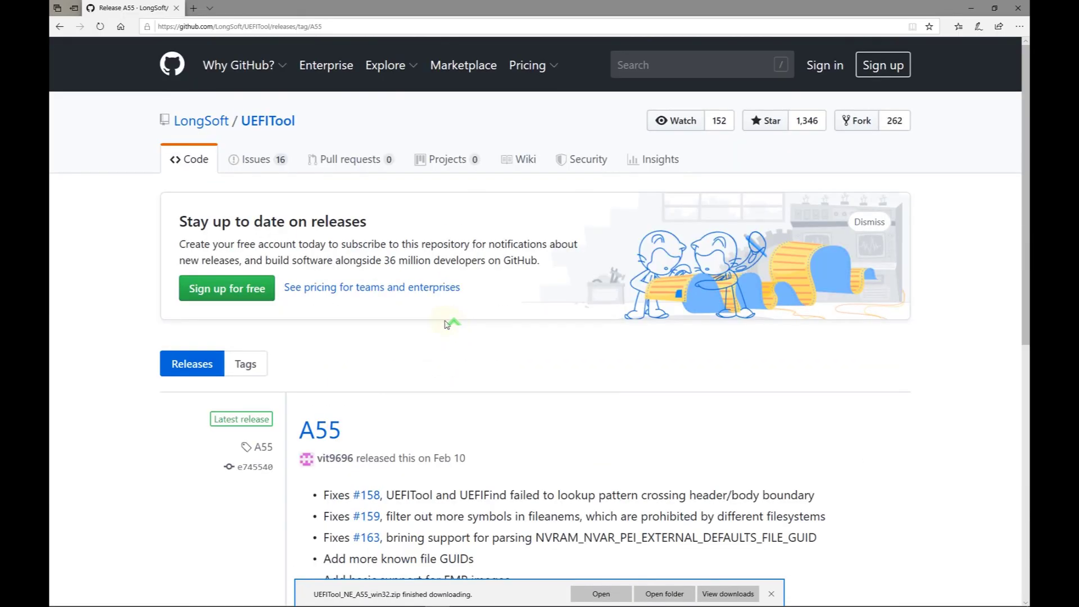
pyautogui.click(212, 122)
pyautogui.scroll(-15, 336, 264)
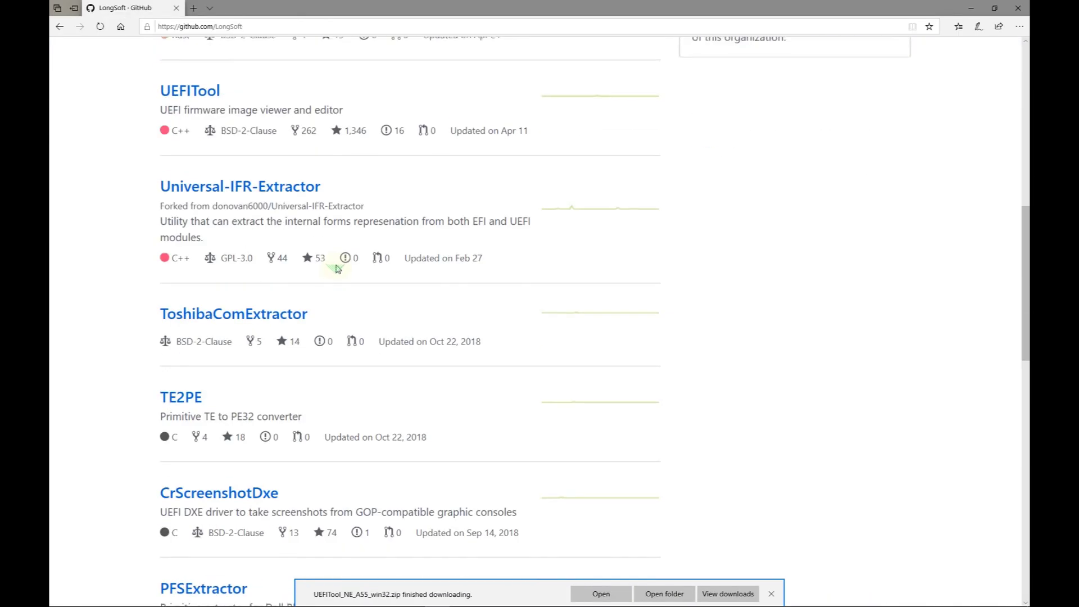
pyautogui.scroll(-3, 336, 268)
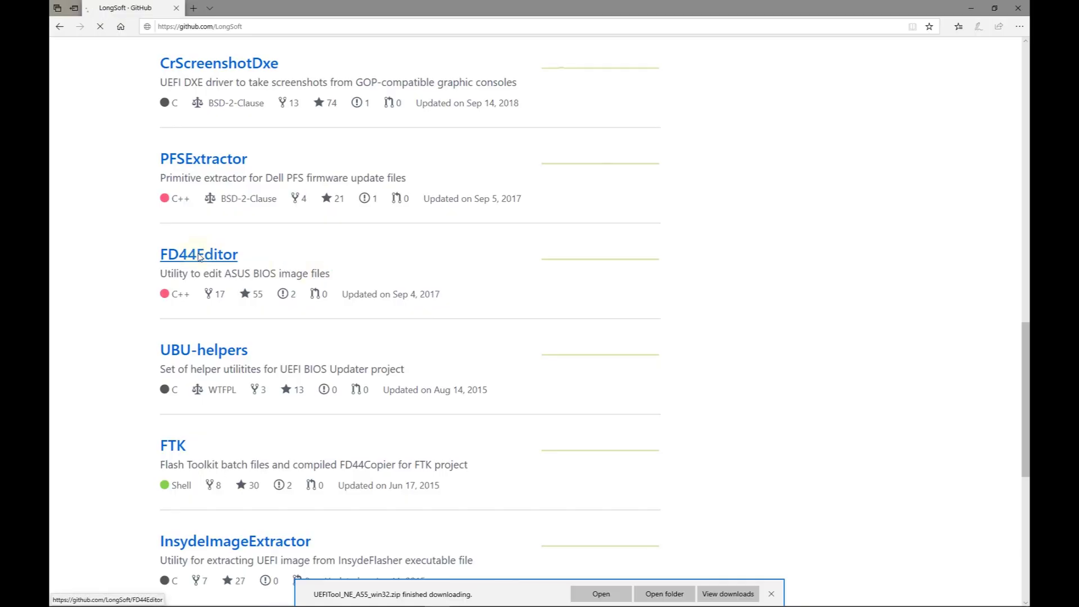
pyautogui.click(199, 255)
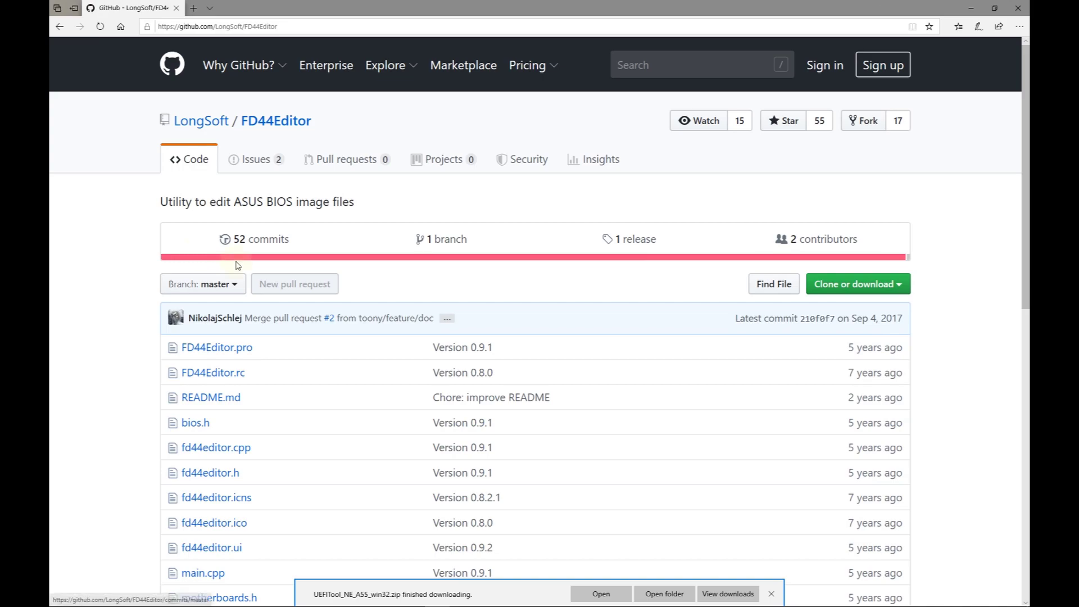
pyautogui.click(640, 242)
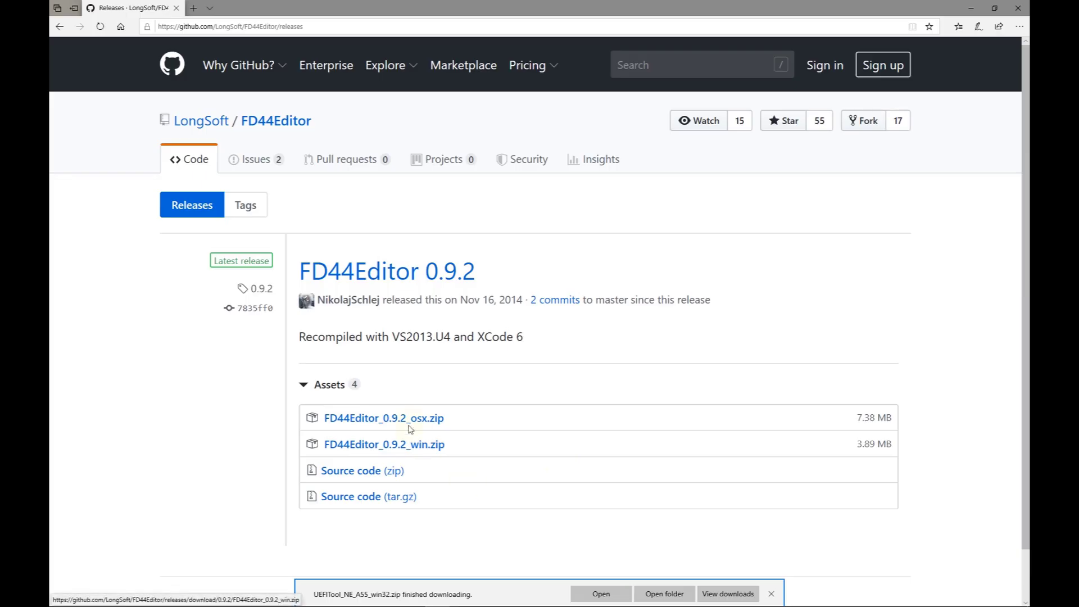
pyautogui.click(424, 444)
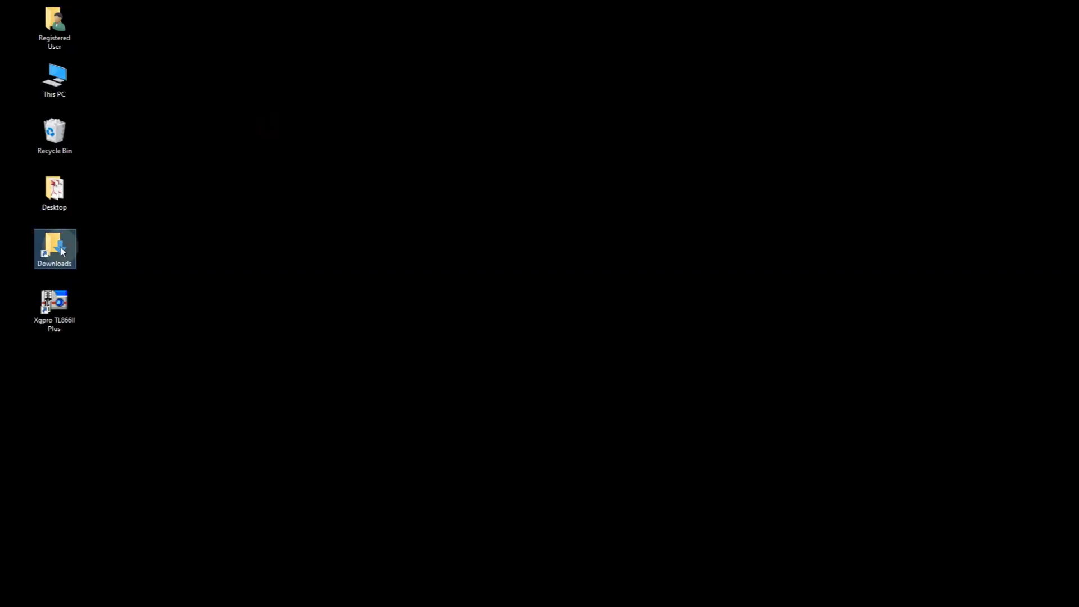
# Extract the UEFITool and FD44Editor zips into Downloads
pyautogui.doubleClick(62, 252)
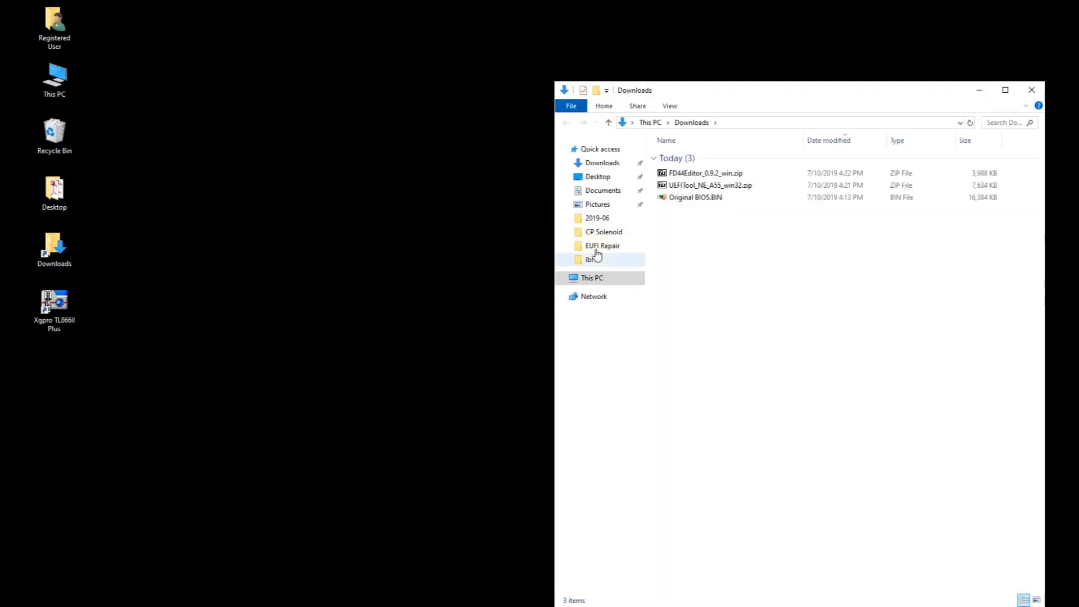
pyautogui.click(703, 174)
pyautogui.keyDown('shift'); pyautogui.click(703, 185); pyautogui.keyUp('shift')
pyautogui.rightClick(704, 180)
pyautogui.moveTo(787, 200)
pyautogui.click(925, 214)
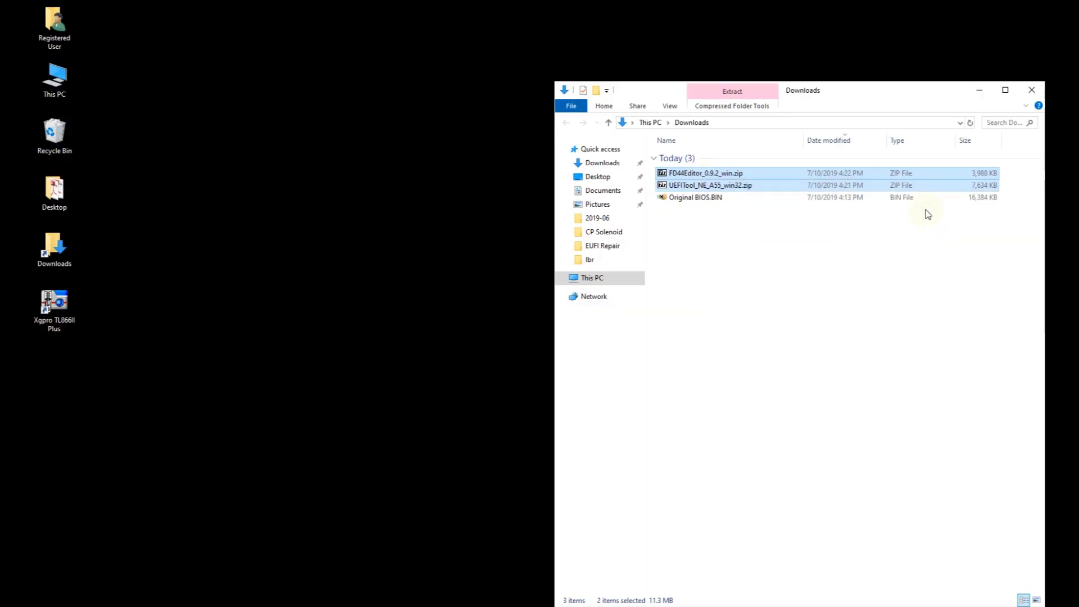
# Delete both zip archives from Downloads
pyautogui.rightClick(729, 176)
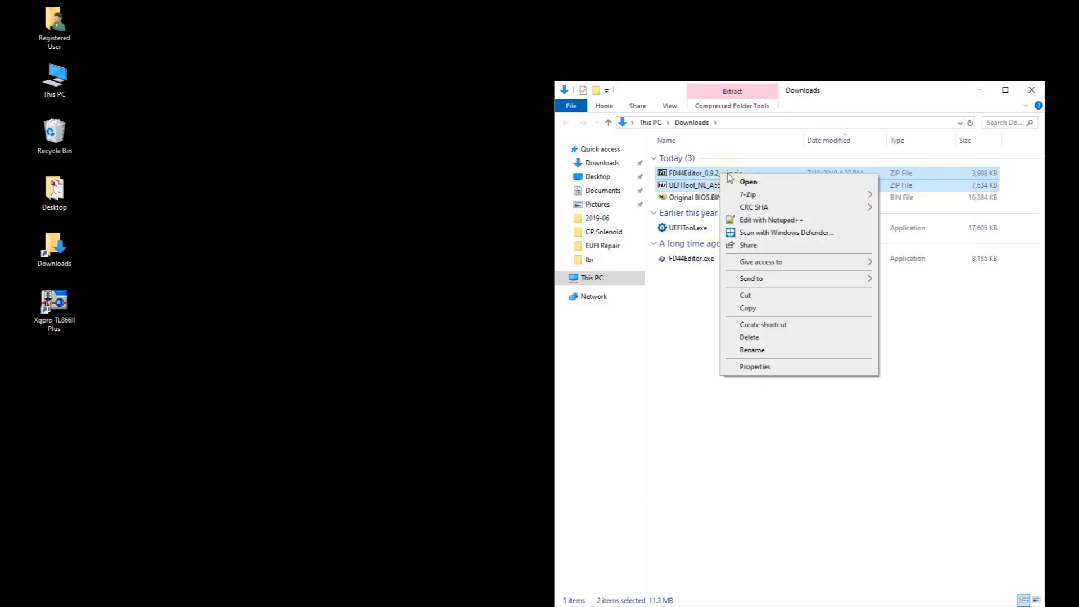
pyautogui.click(749, 337)
pyautogui.click(646, 364)
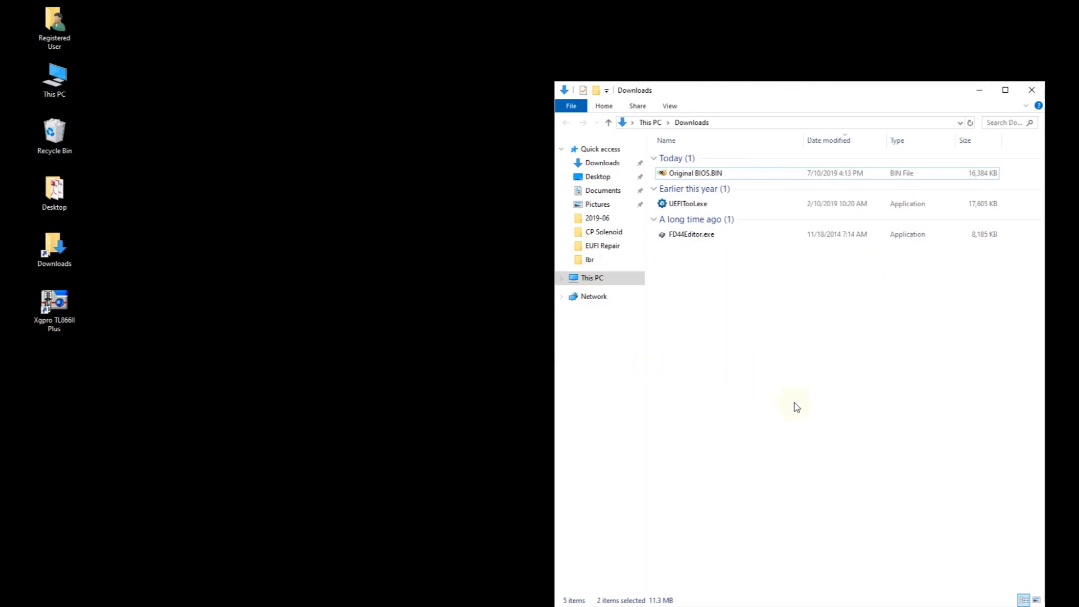
# Save X99-A-II-ASUS-1902.zip, the Version 1902 BIOS, from the X99-A II support page
pyautogui.click(1033, 90)
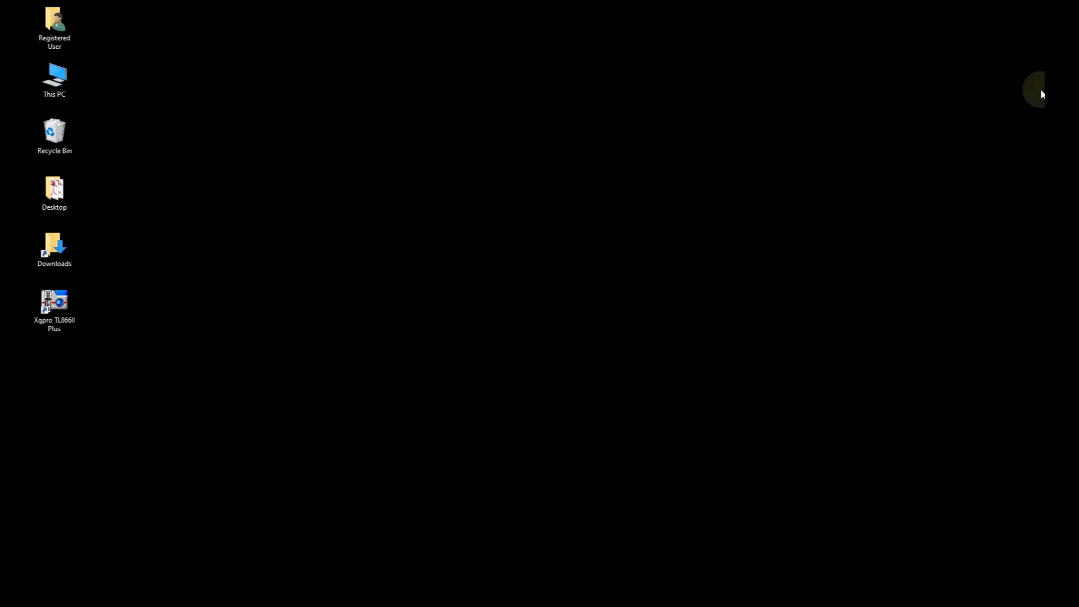
pyautogui.click(483, 600)
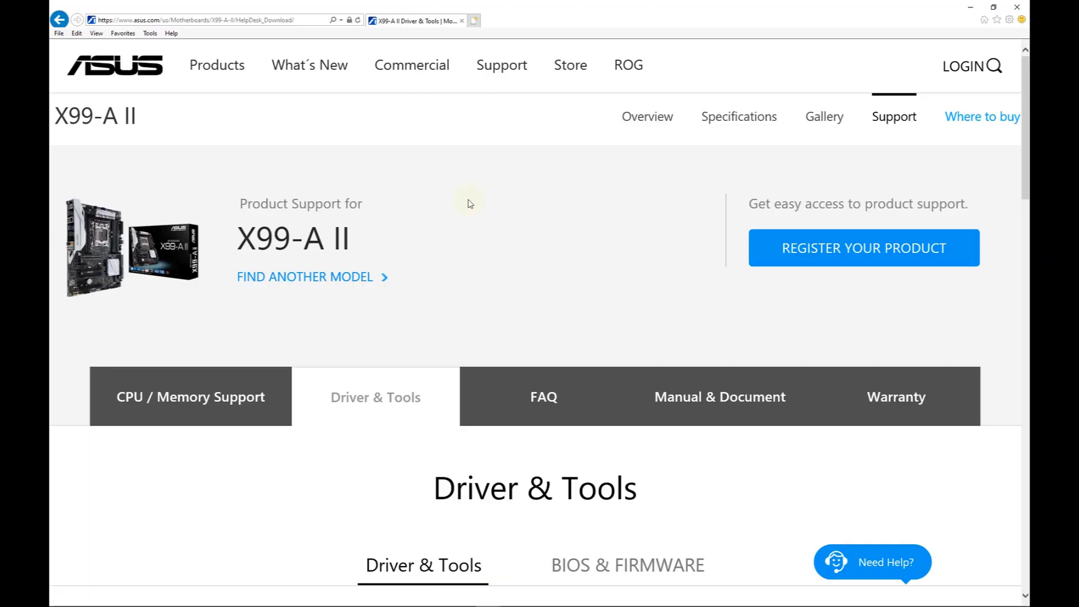
pyautogui.scroll(-10, 470, 203)
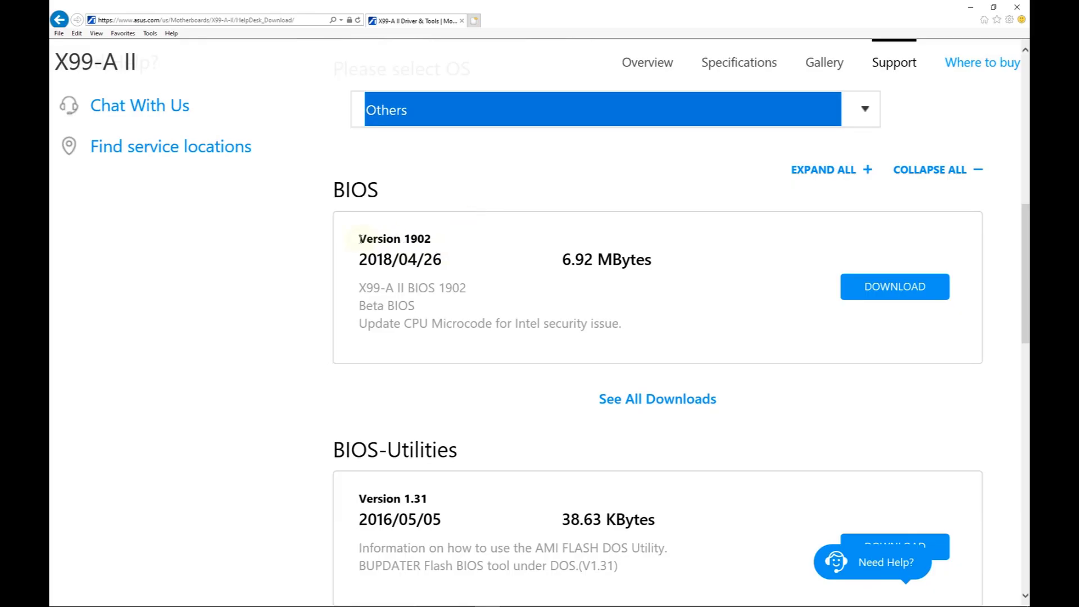
pyautogui.moveTo(359, 239); pyautogui.dragTo(459, 249)
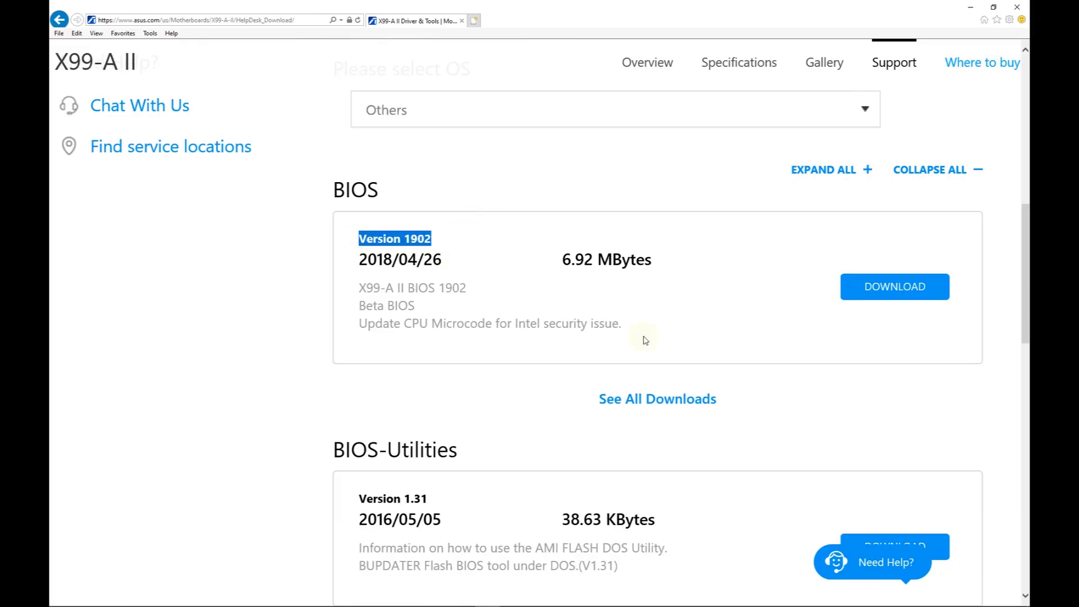
pyautogui.click(860, 293)
pyautogui.click(464, 315)
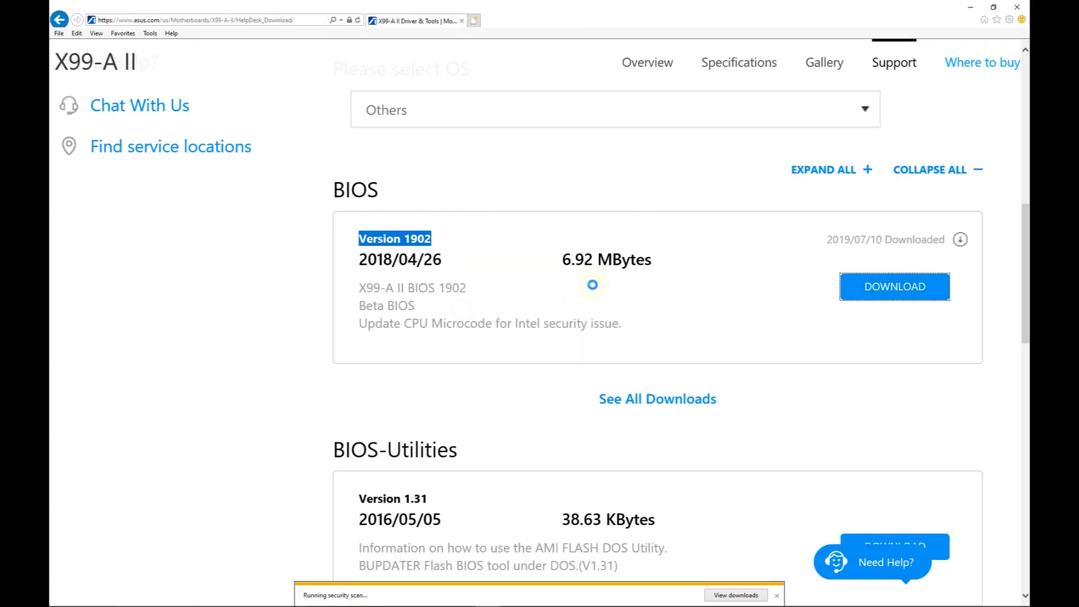
# Extract X99-A-II-ASUS-1902.zip into the Downloads folder
pyautogui.click(971, 7)
pyautogui.doubleClick(65, 217)
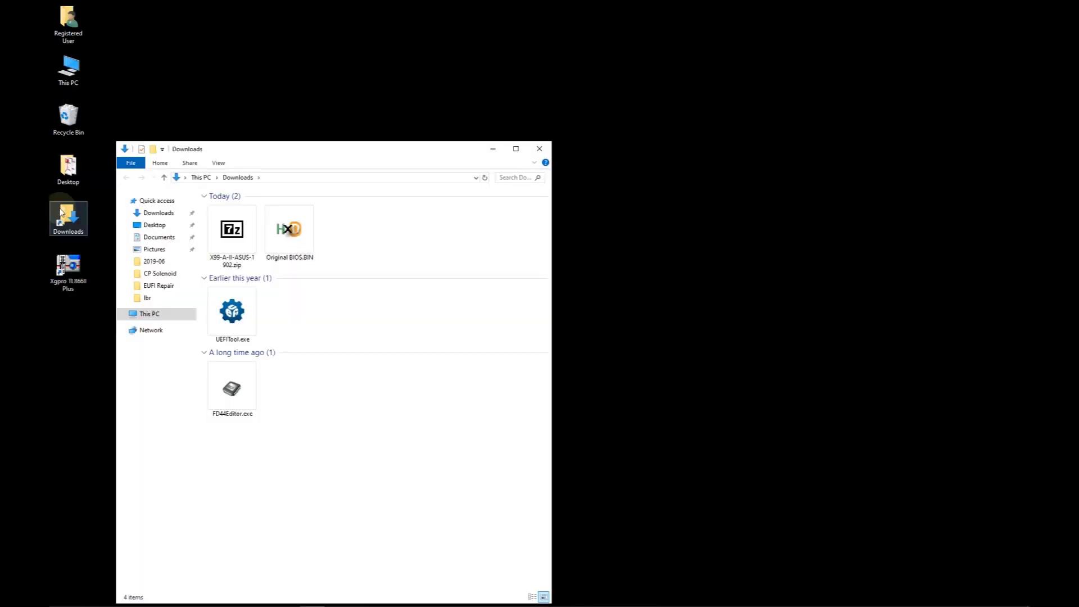
pyautogui.click(231, 230)
pyautogui.rightClick(231, 233)
pyautogui.moveTo(264, 253)
pyautogui.click(388, 292)
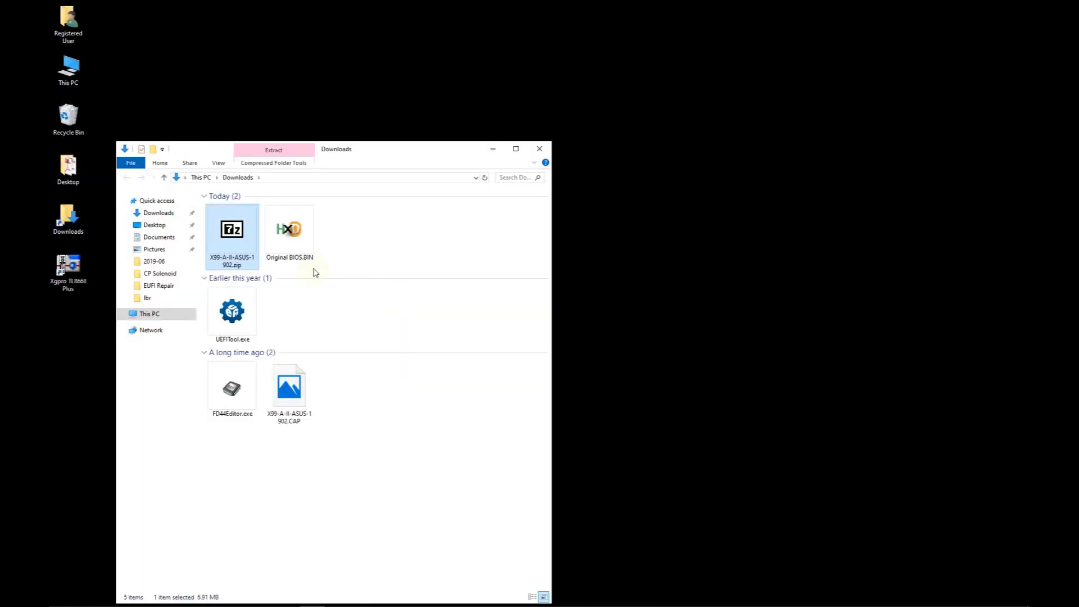
# Delete the X99-A-II-ASUS-1902.zip archive
pyautogui.rightClick(230, 232)
pyautogui.click(248, 399)
pyautogui.click(577, 350)
# Rename the extracted CAP file to New BIOS.CAP
pyautogui.click(286, 416)
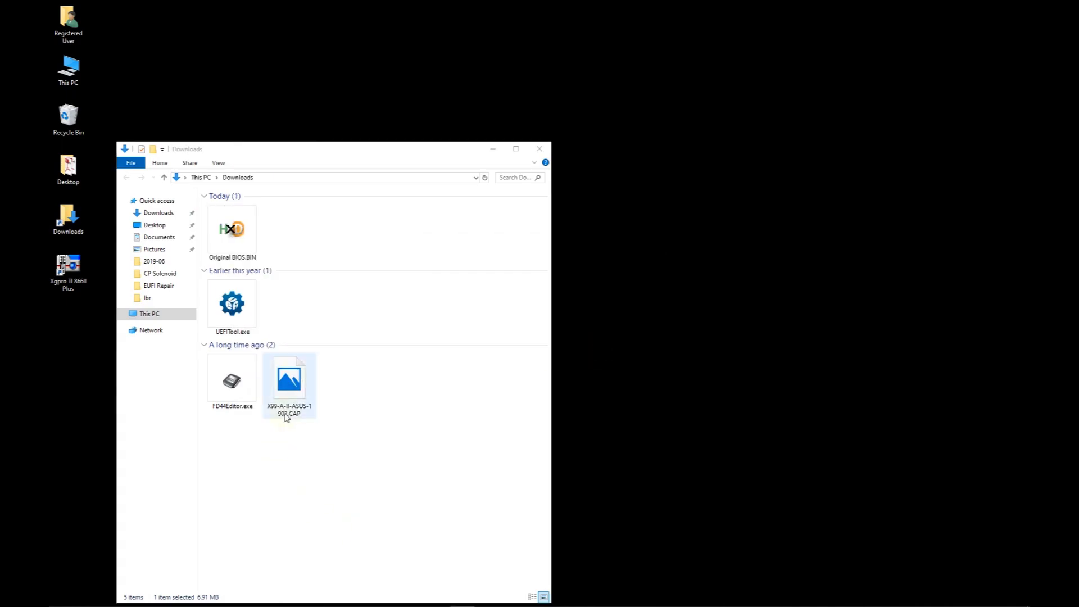
pyautogui.rightClick(286, 415)
pyautogui.click(312, 393)
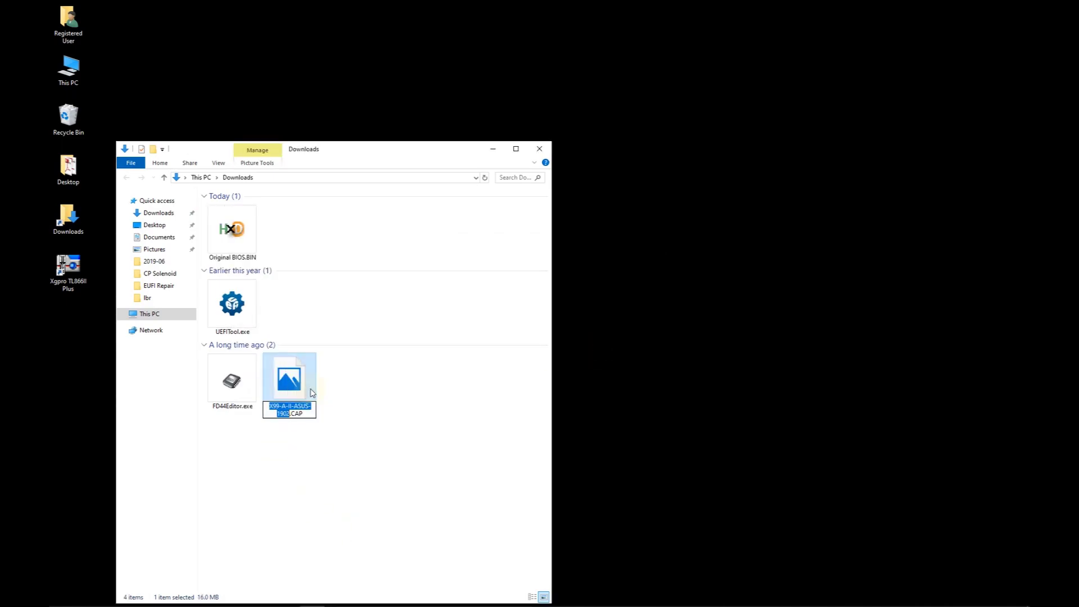
pyautogui.write('New BIOS')
pyautogui.press('Return')
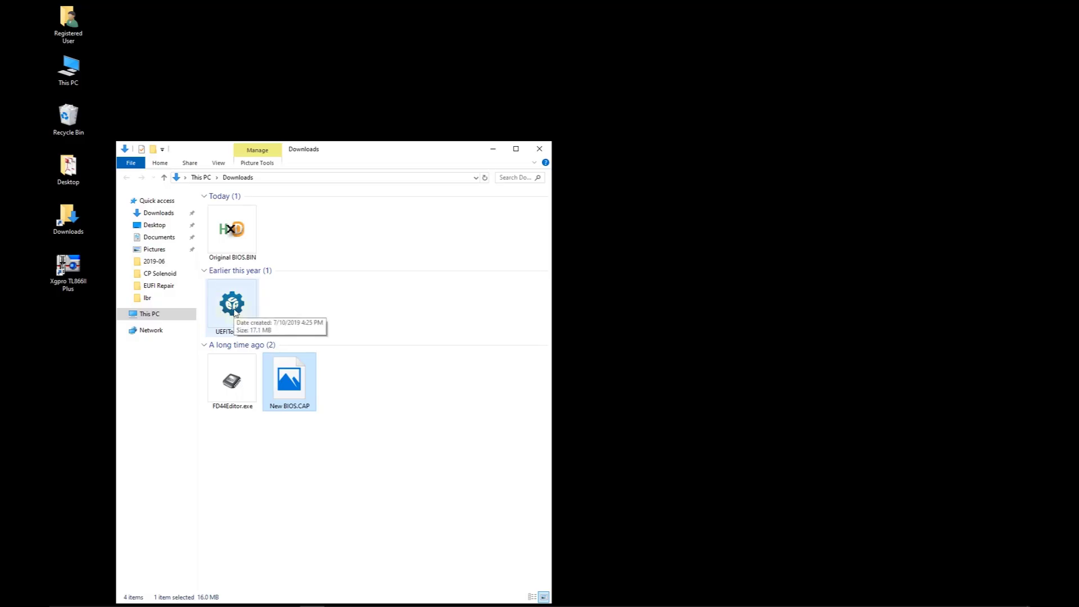
# Open New BIOS.CAP in UEFITool
pyautogui.click(235, 313)
pyautogui.doubleClick(235, 313)
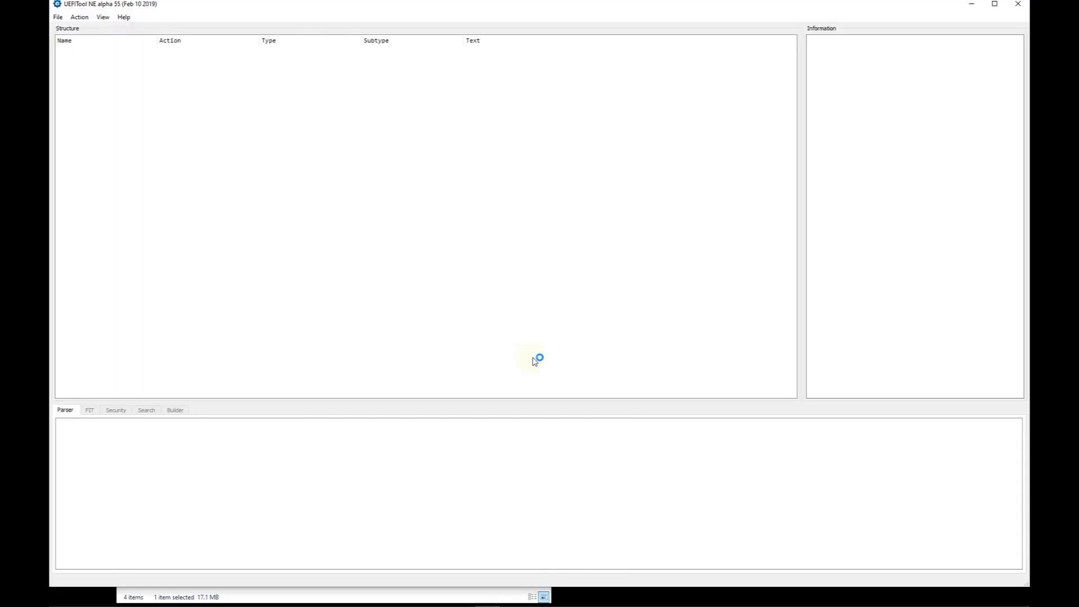
pyautogui.click(64, 17)
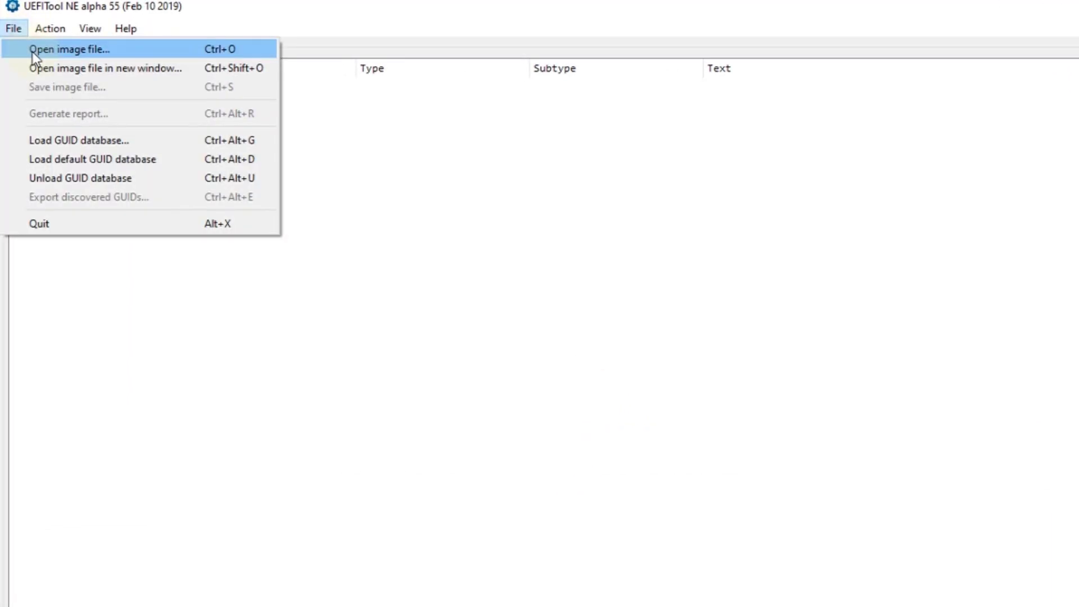
pyautogui.click(34, 50)
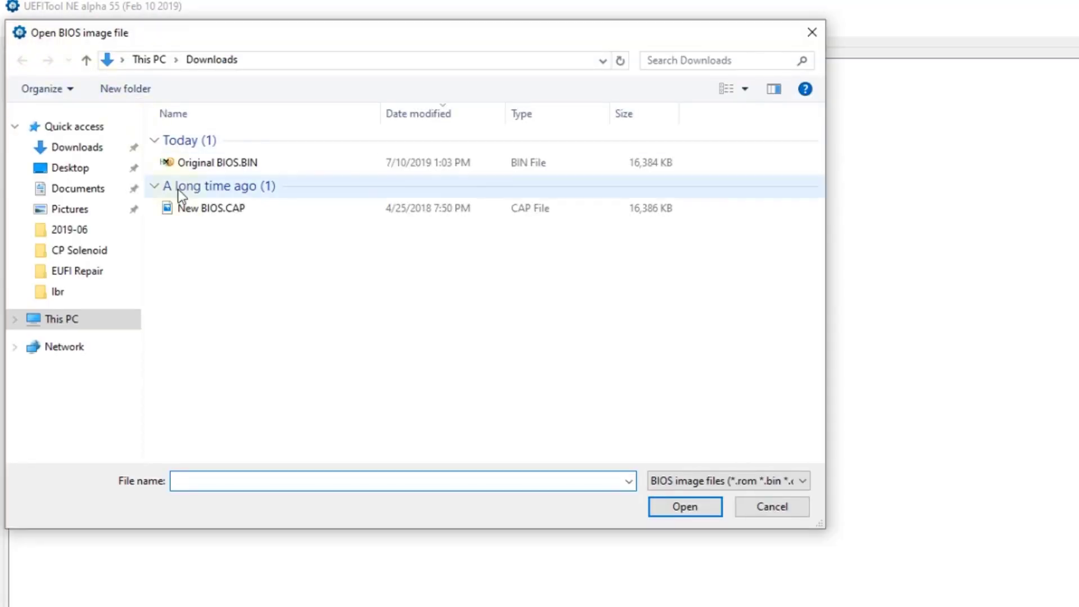
pyautogui.click(201, 209)
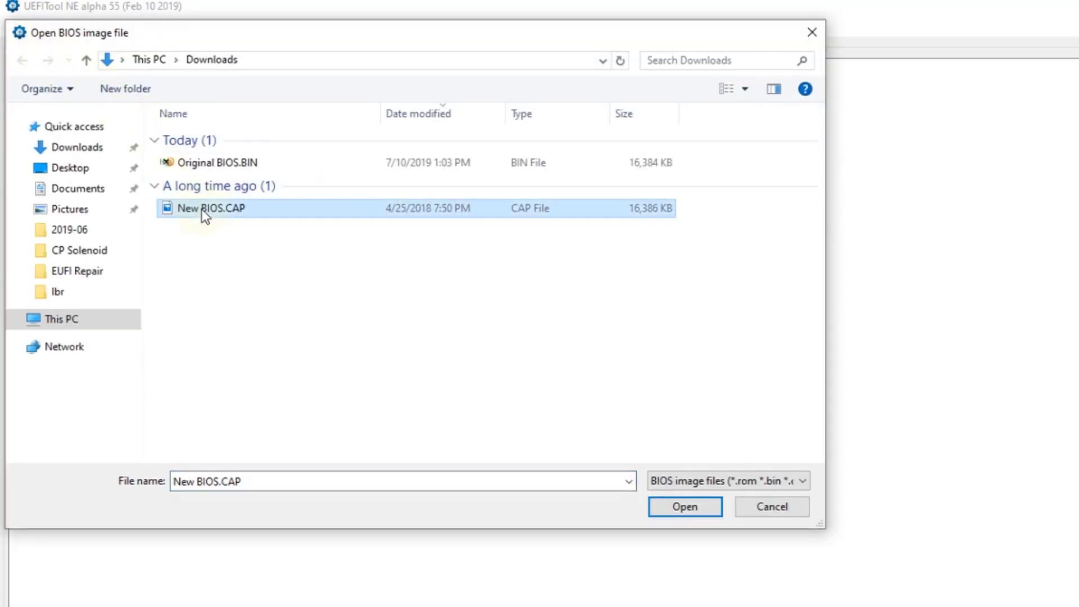
pyautogui.click(677, 506)
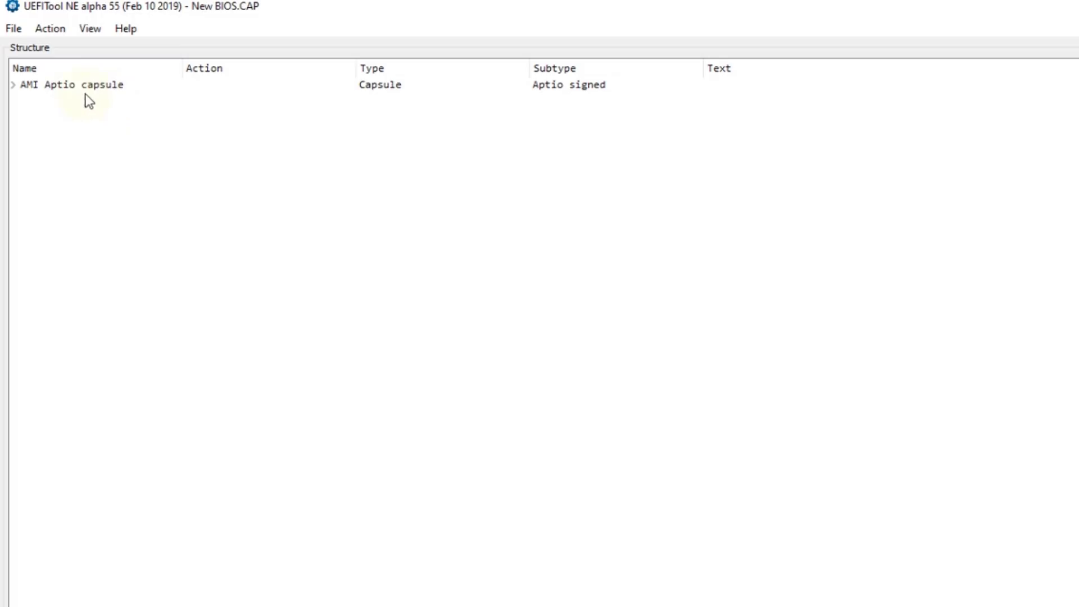
# Extract the capsule's Intel image as is to New BIOS.BIN in Downloads
pyautogui.click(13, 85)
pyautogui.doubleClick(31, 98)
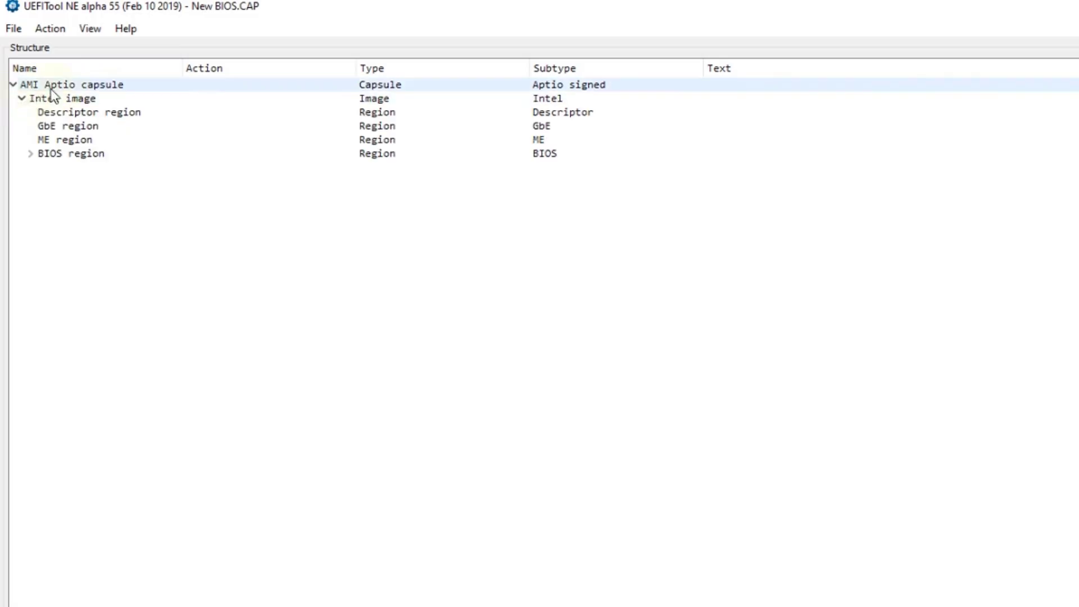
pyautogui.click(76, 99)
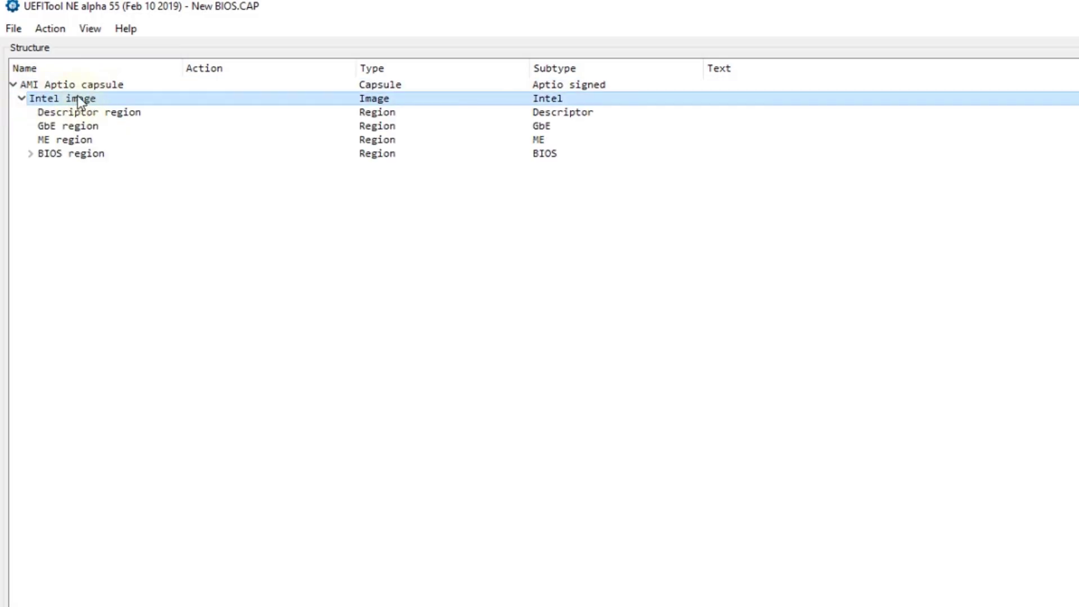
pyautogui.rightClick(76, 99)
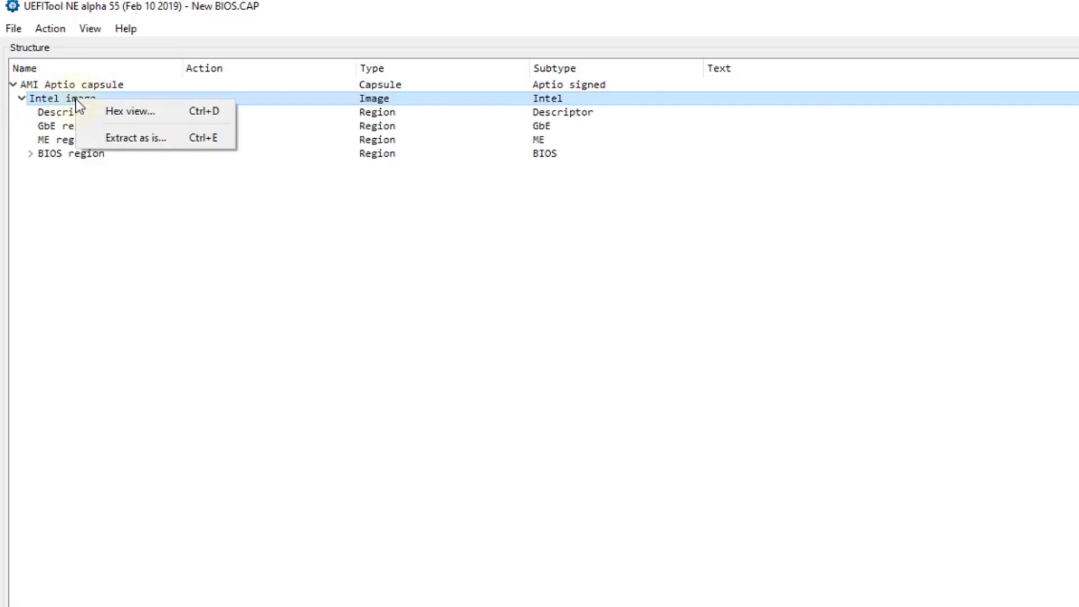
pyautogui.click(113, 136)
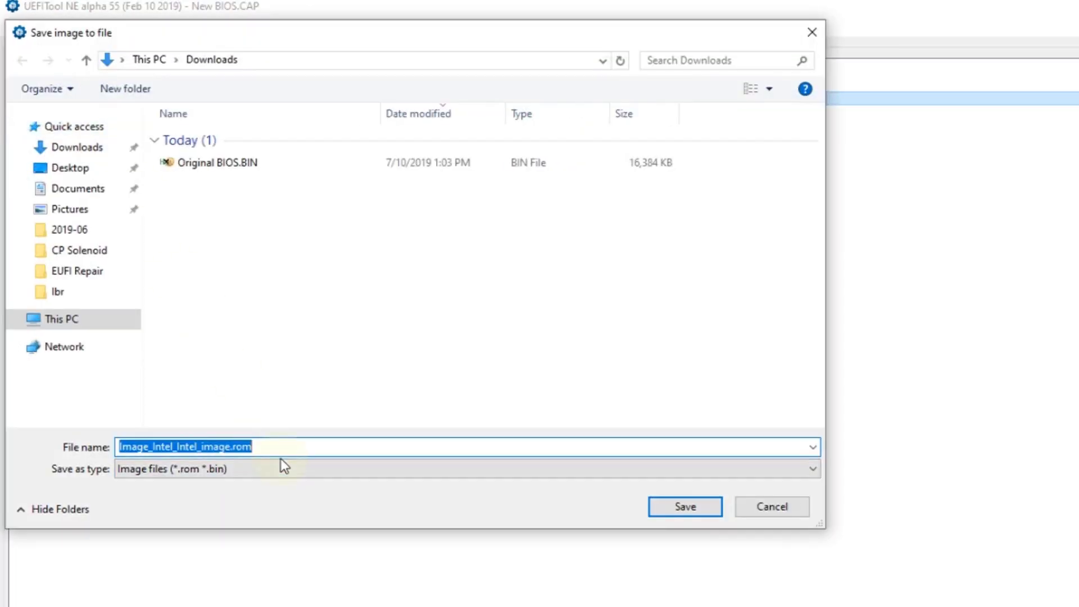
pyautogui.write('New BIOS.BIN')
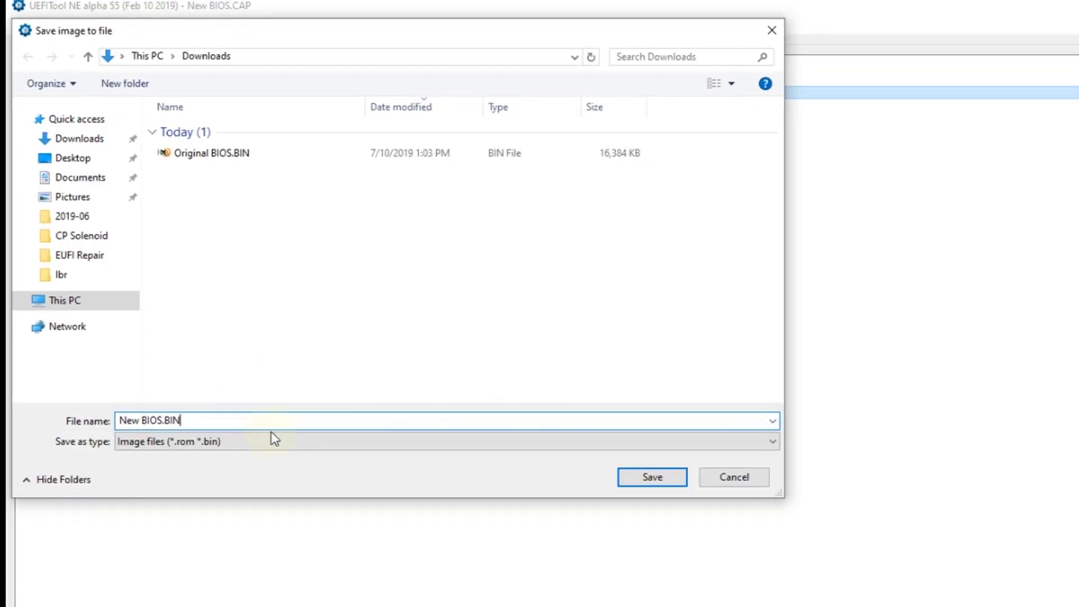
pyautogui.click(685, 506)
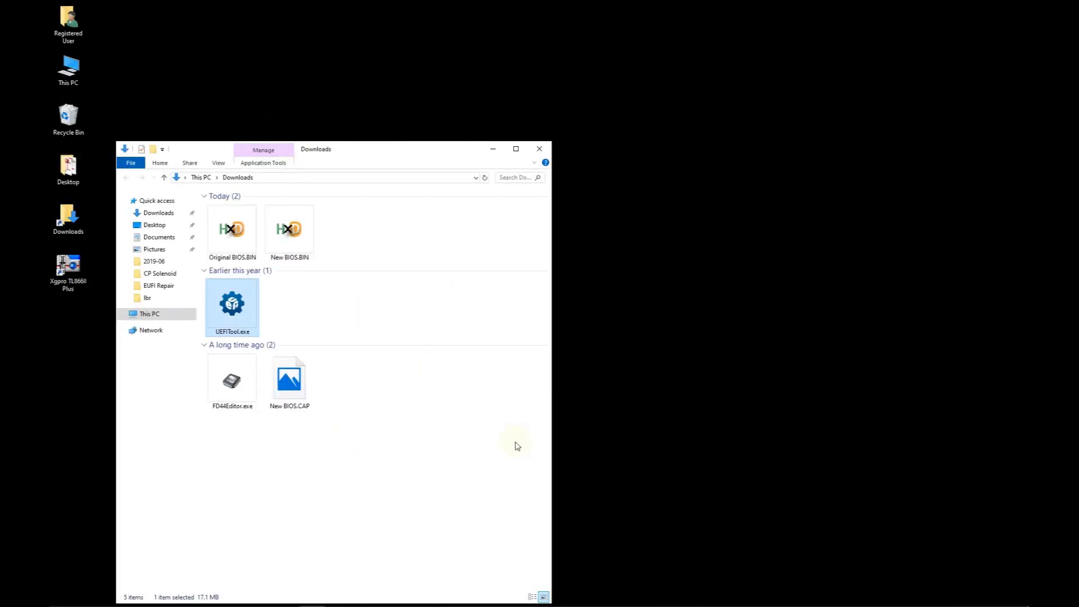
pyautogui.doubleClick(232, 381)
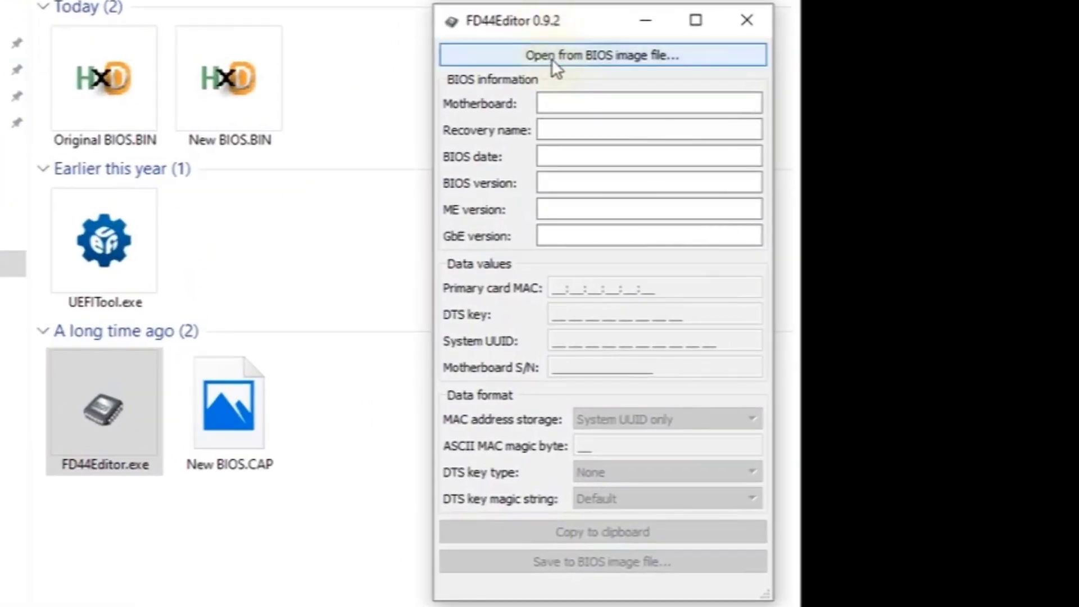
# Load Original BIOS.BIN in FD44Editor and copy its MAC, UUID and serial details to the clipboard
pyautogui.click(552, 55)
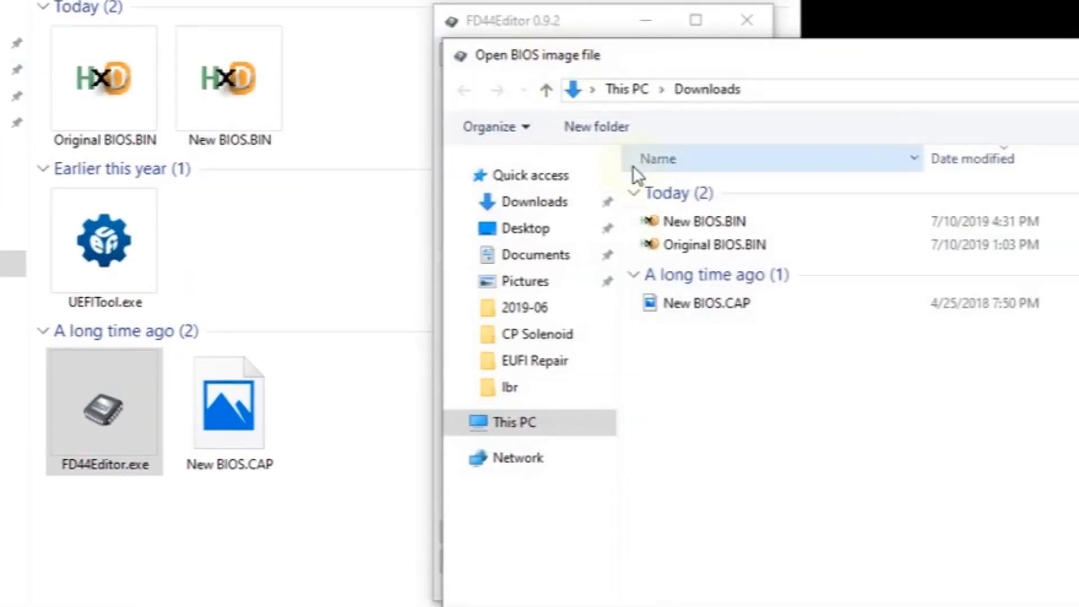
pyautogui.click(692, 247)
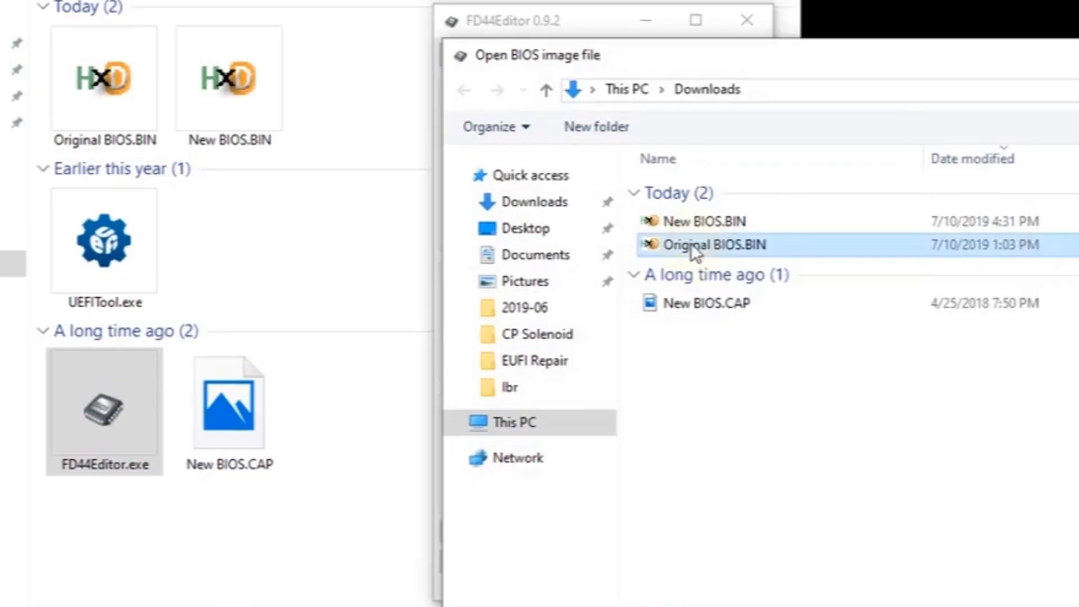
pyautogui.press('Return')
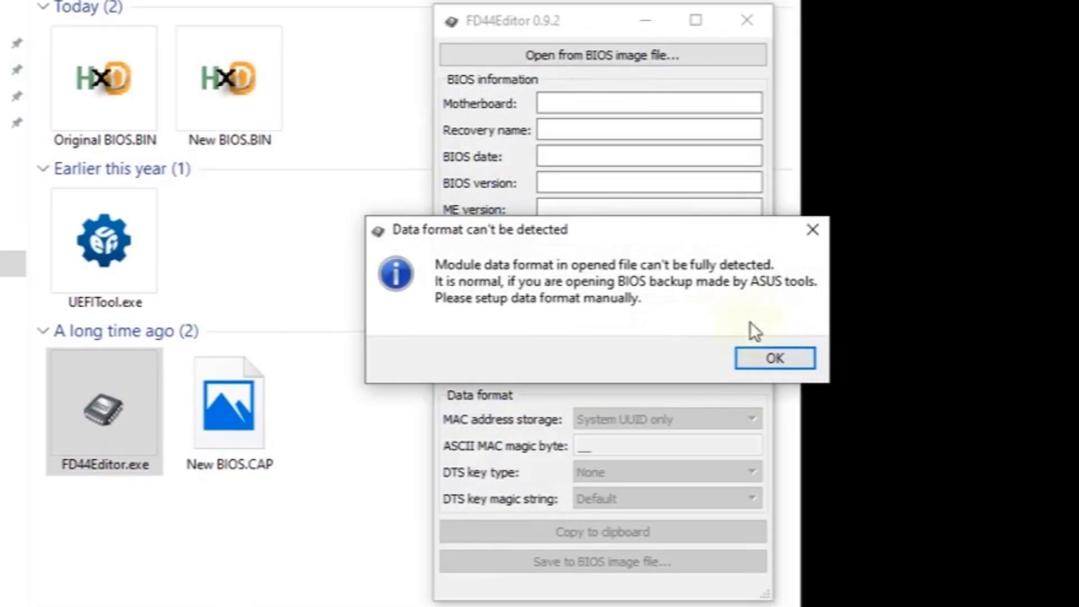
pyautogui.click(755, 357)
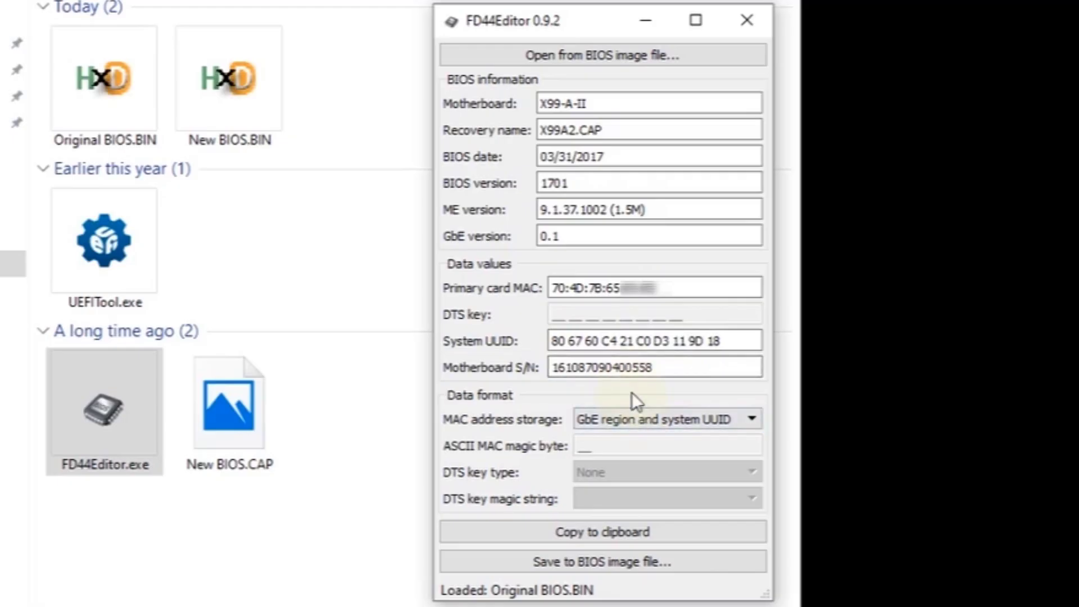
pyautogui.click(571, 532)
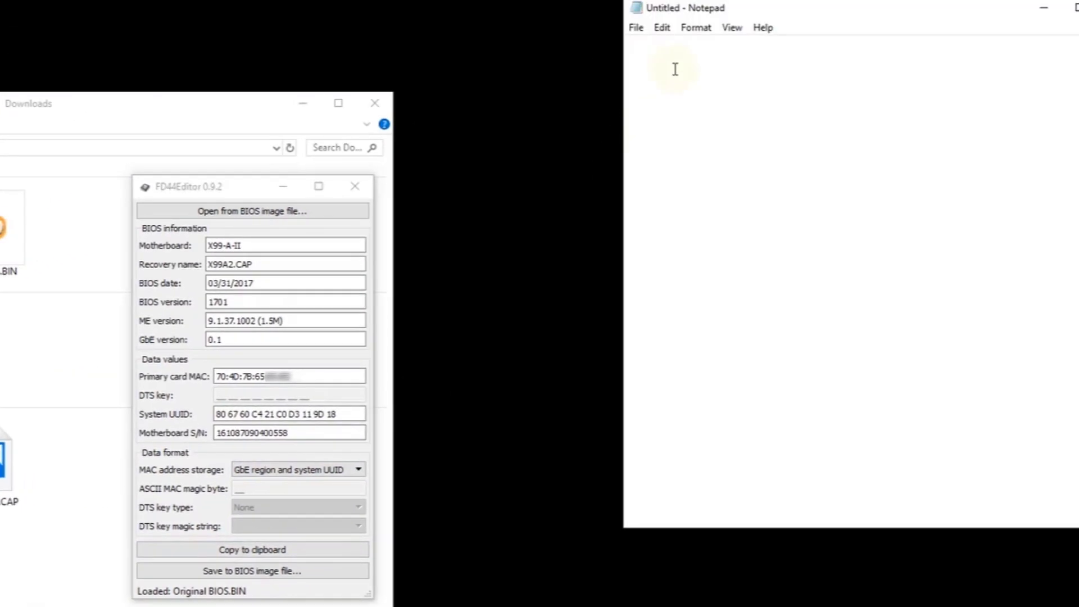
# Paste the BIOS 1701 details into Notepad and pick out the LAN MAC, UUID and MBSN values
pyautogui.rightClick(674, 69)
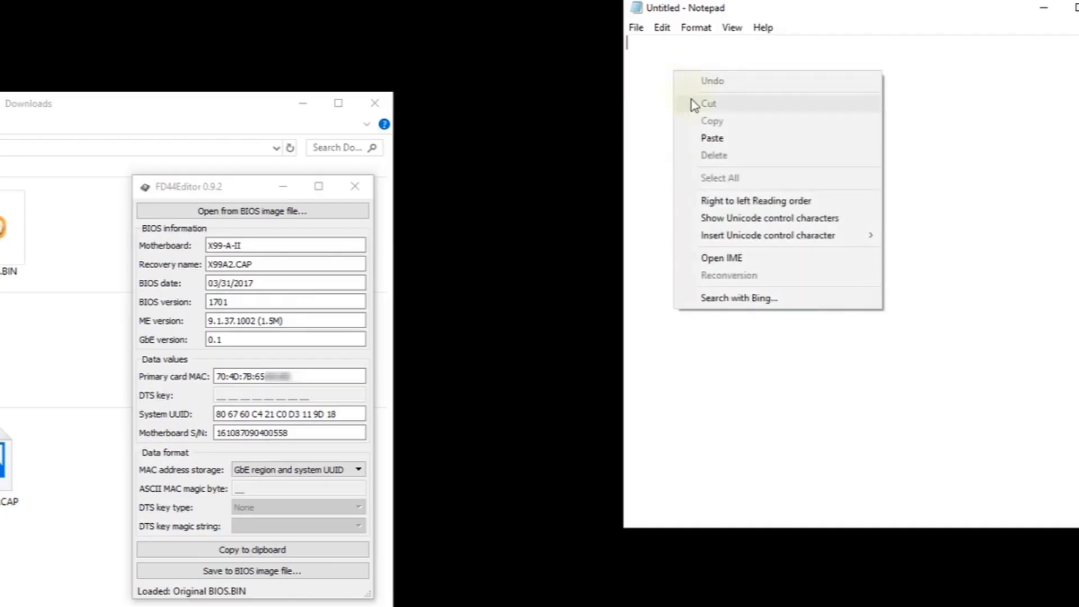
pyautogui.click(700, 138)
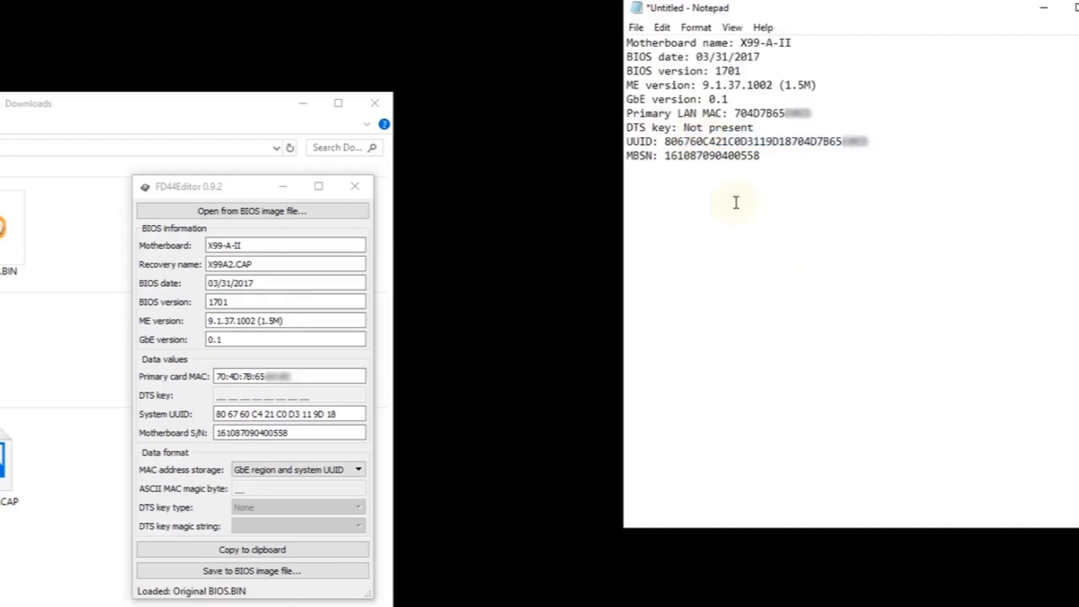
pyautogui.doubleClick(767, 113)
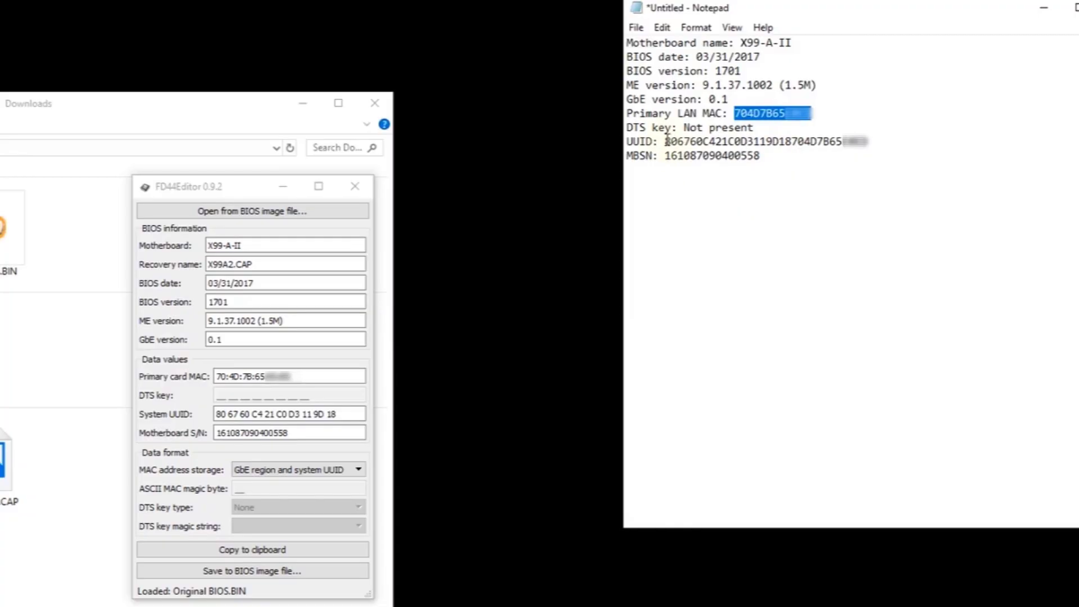
pyautogui.moveTo(665, 141); pyautogui.dragTo(792, 142)
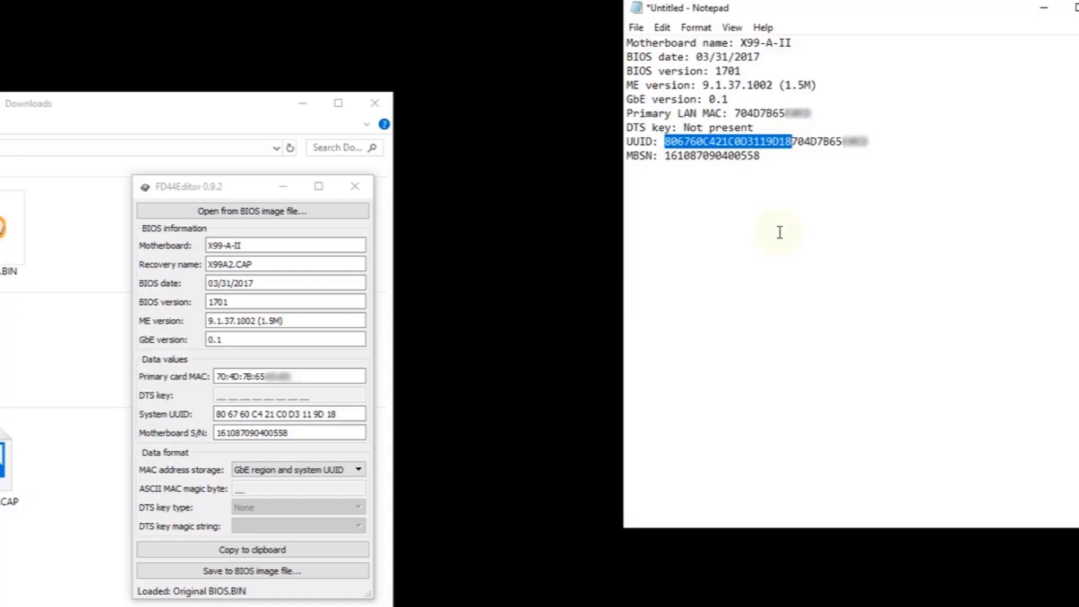
pyautogui.doubleClick(696, 156)
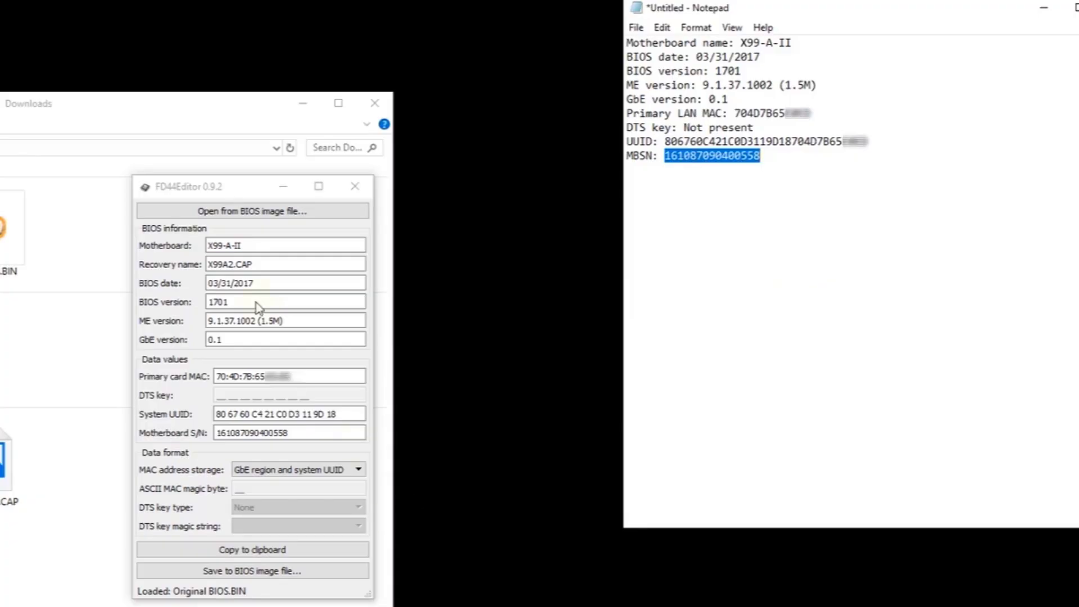
# Load New BIOS.BIN into FD44Editor from a BIOS image file, dismissing the data format warning
pyautogui.click(215, 214)
pyautogui.click(312, 329)
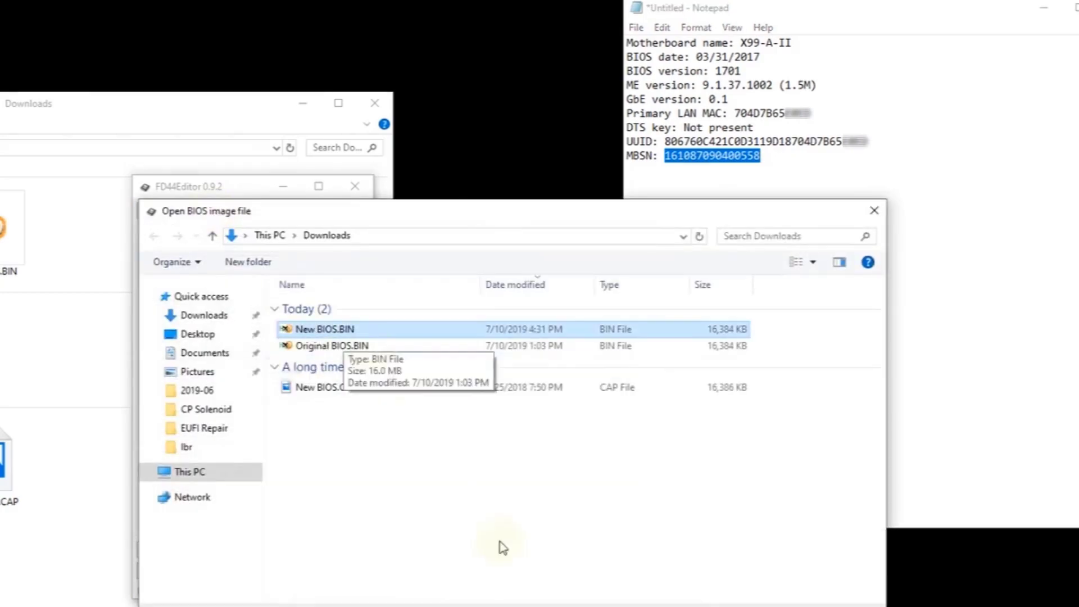
pyautogui.press('Return')
pyautogui.click(357, 431)
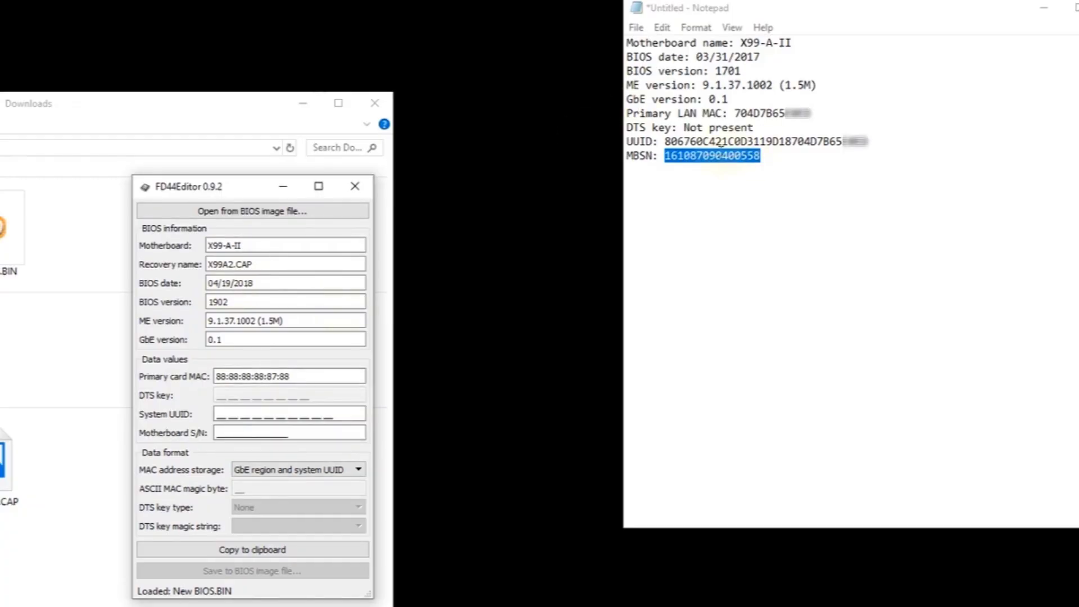
# Copy the original MBSN from Notepad into the Motherboard S/N field
pyautogui.rightClick(713, 155)
pyautogui.click(742, 204)
pyautogui.click(221, 433)
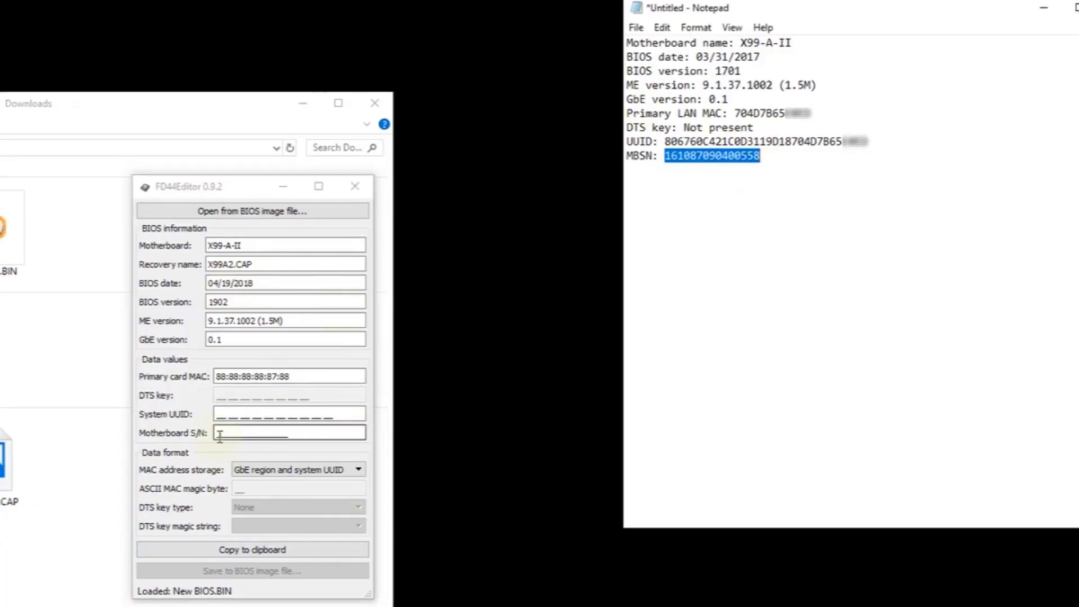
pyautogui.hotkey('ctrl', 'v')
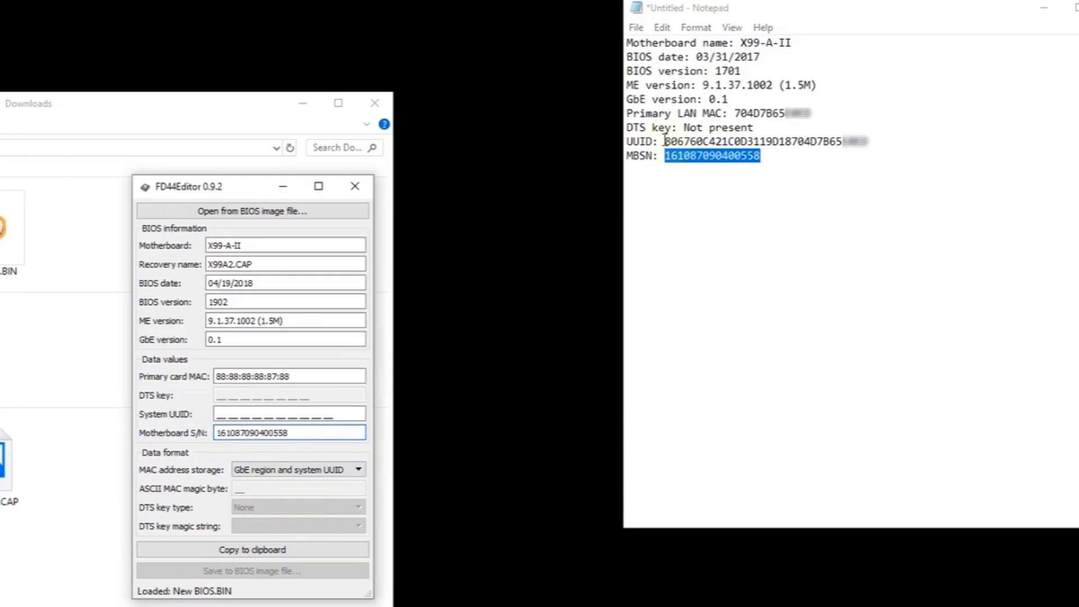
# Paste the original UUID into System UUID and the original MAC over the placeholder Primary MAC
pyautogui.moveTo(665, 141); pyautogui.dragTo(791, 141)
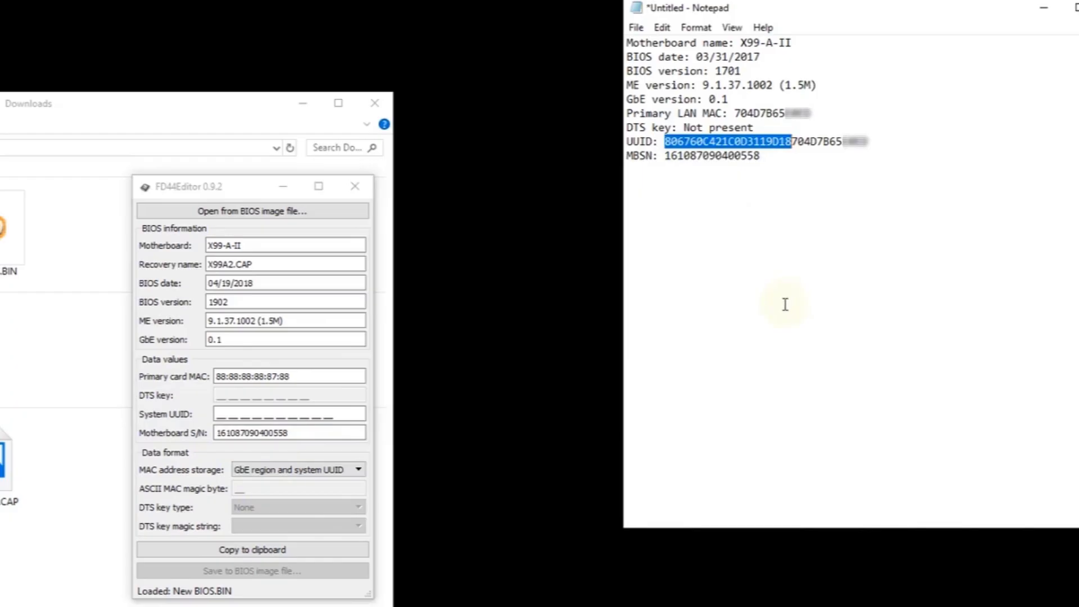
pyautogui.click(314, 414)
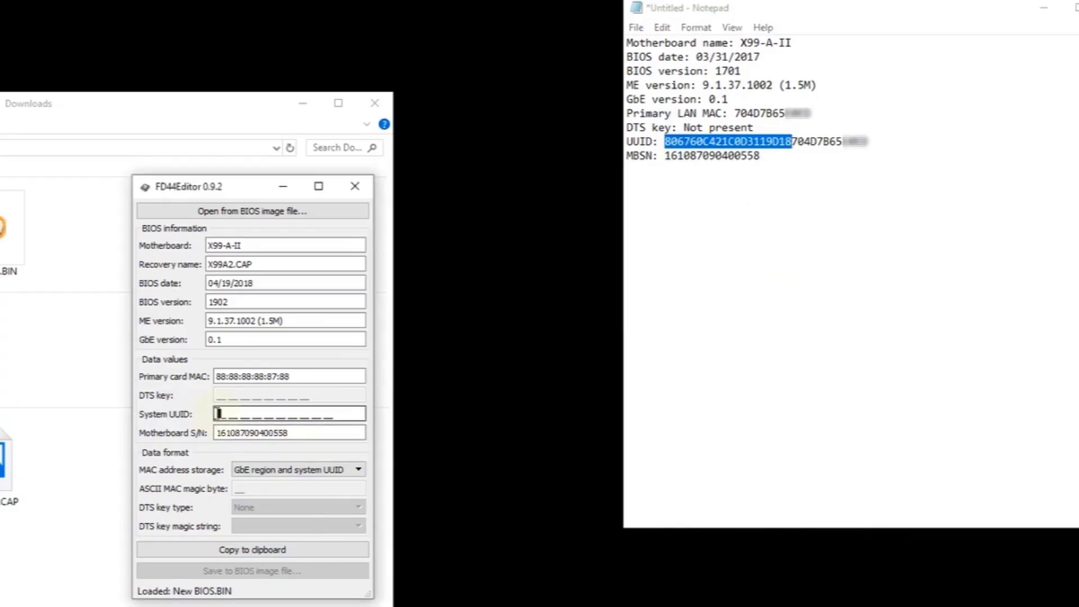
pyautogui.hotkey('ctrl', 'v')
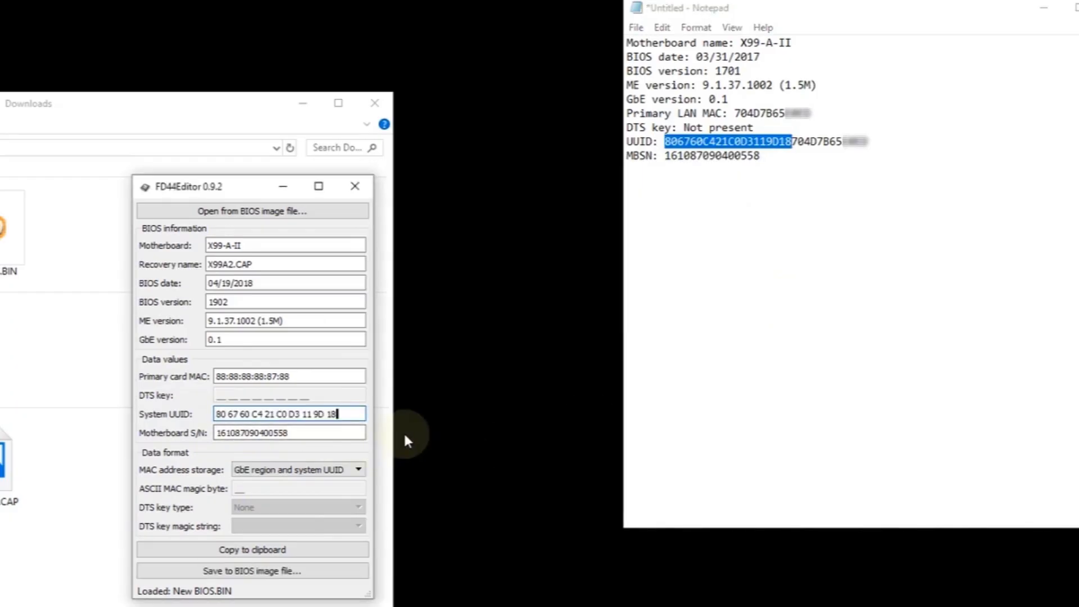
pyautogui.doubleClick(761, 115)
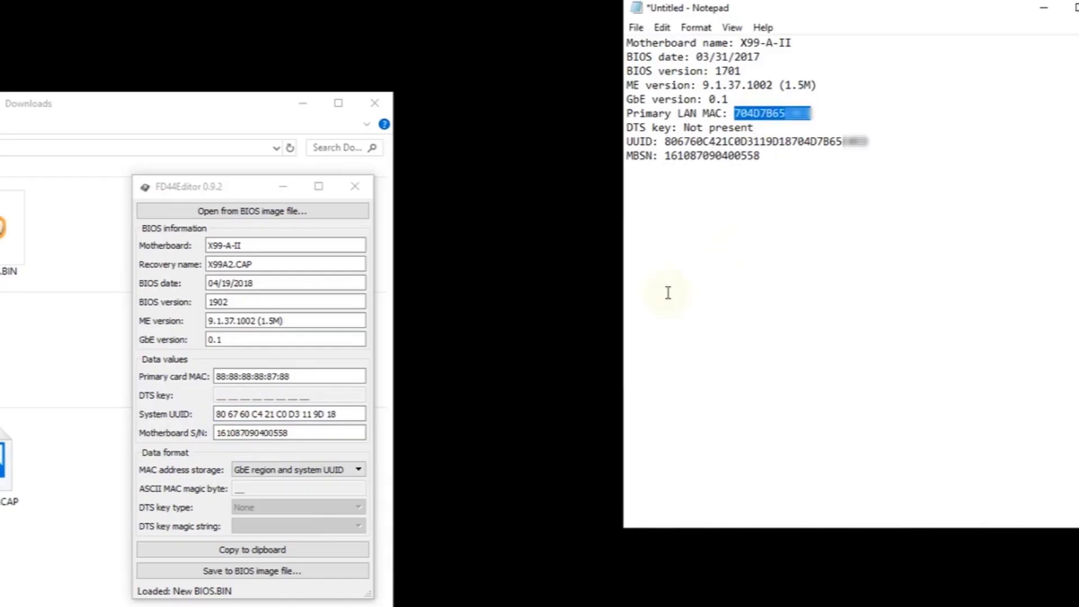
pyautogui.moveTo(215, 376); pyautogui.dragTo(458, 451)
pyautogui.hotkey('ctrl', 'v')
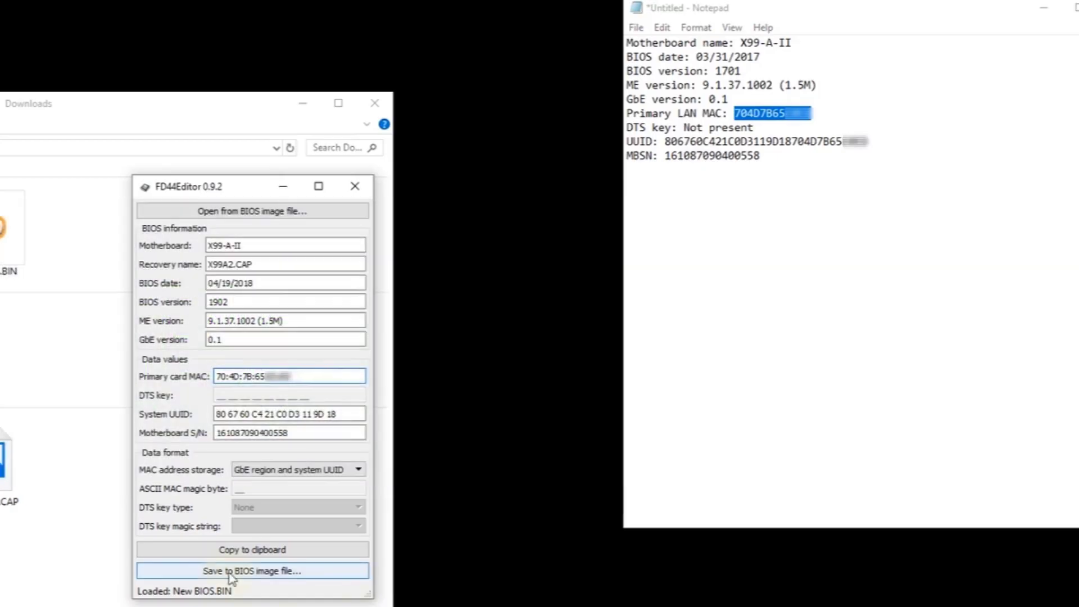
# Save the edited image over New BIOS.BIN, confirming the replacement, then close FD44Editor
pyautogui.click(247, 573)
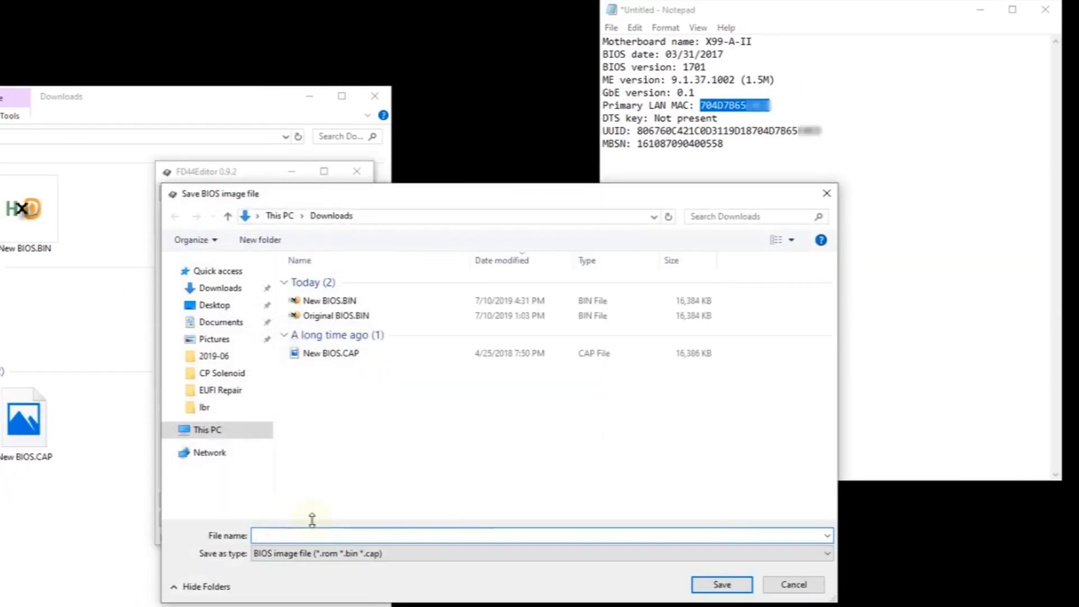
pyautogui.click(329, 301)
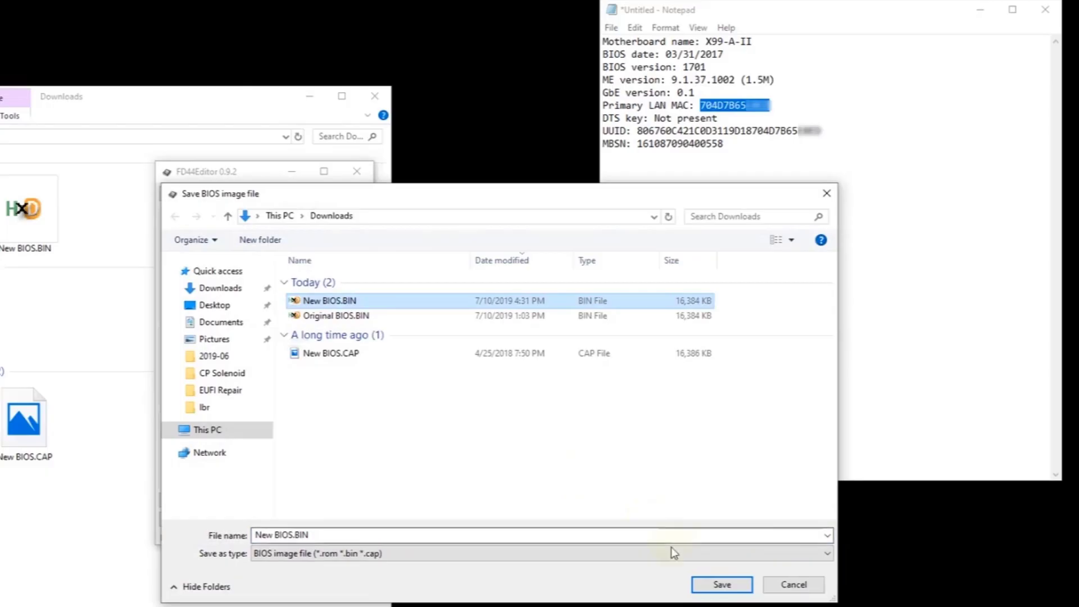
pyautogui.click(710, 586)
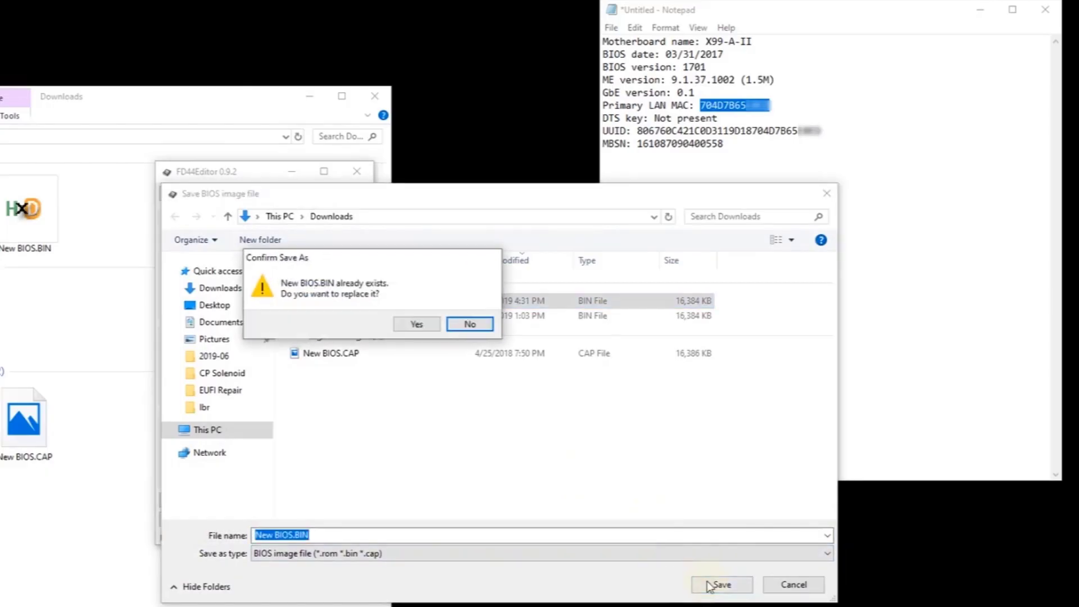
pyautogui.click(415, 324)
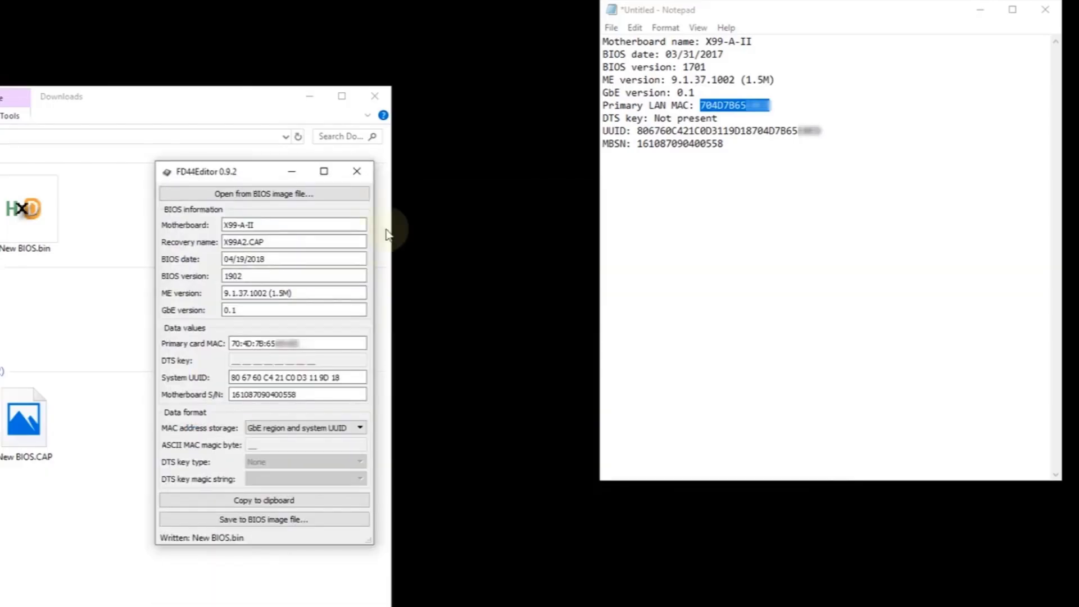
pyautogui.click(363, 180)
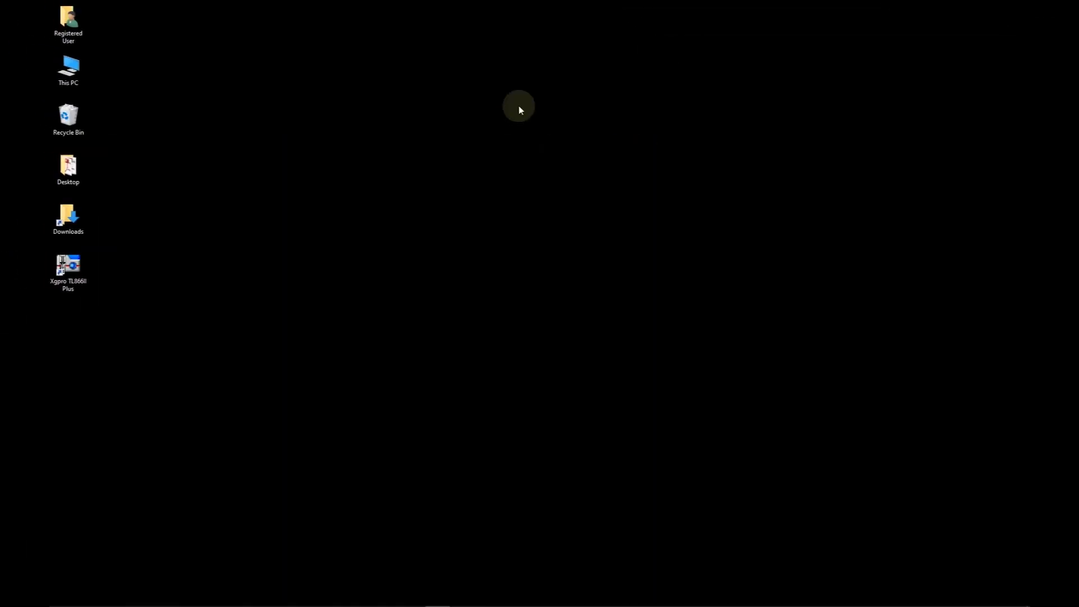
# Launch Xgpro and load New BIOS.BIN into the buffer with the default file load options
pyautogui.click(68, 284)
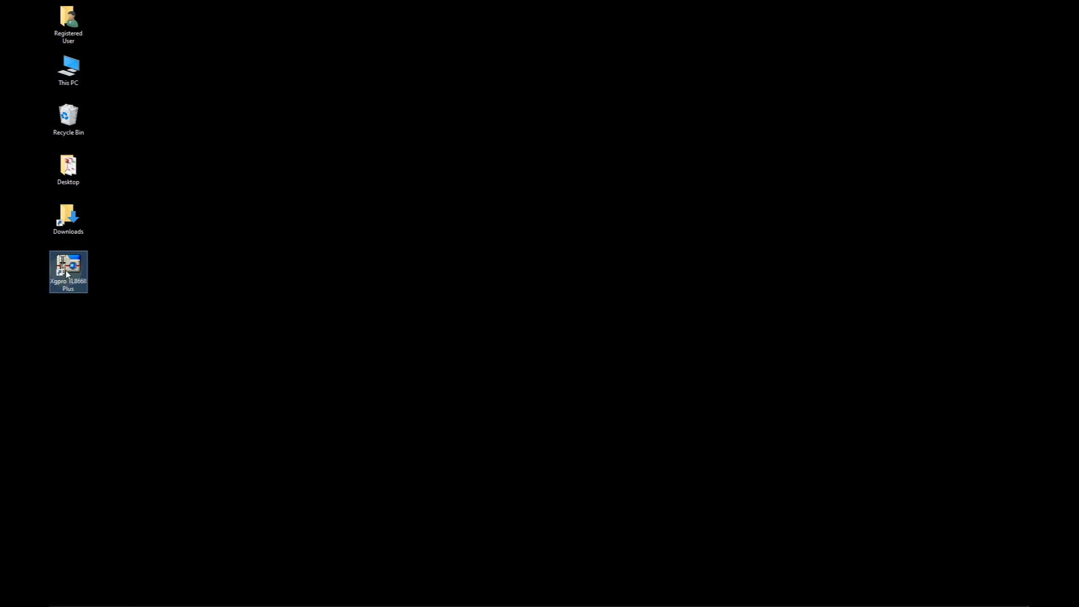
pyautogui.doubleClick(67, 273)
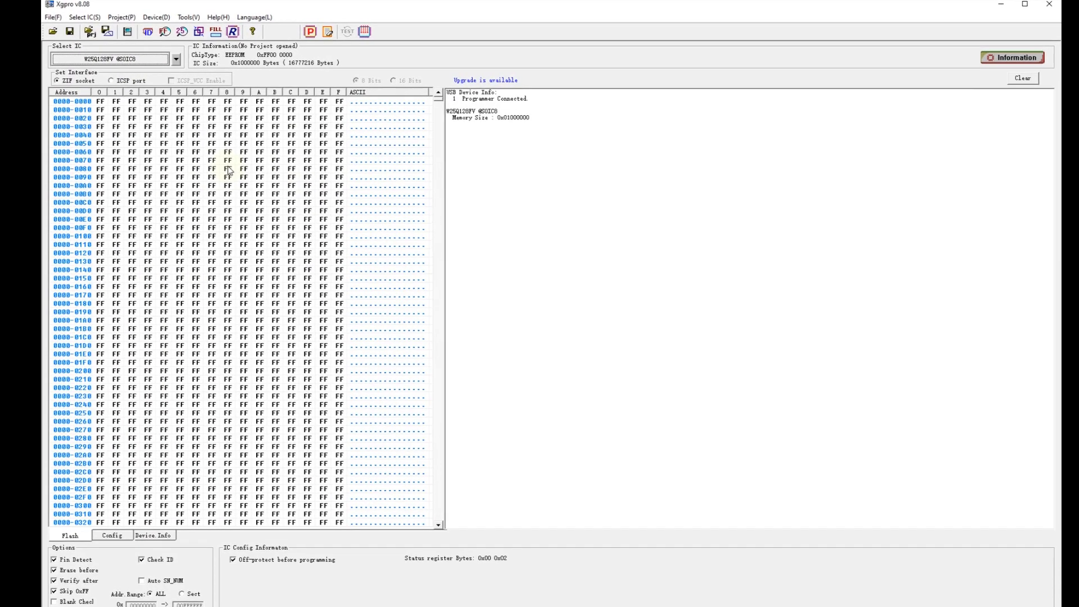
pyautogui.hotkey('ctrl', 'o')
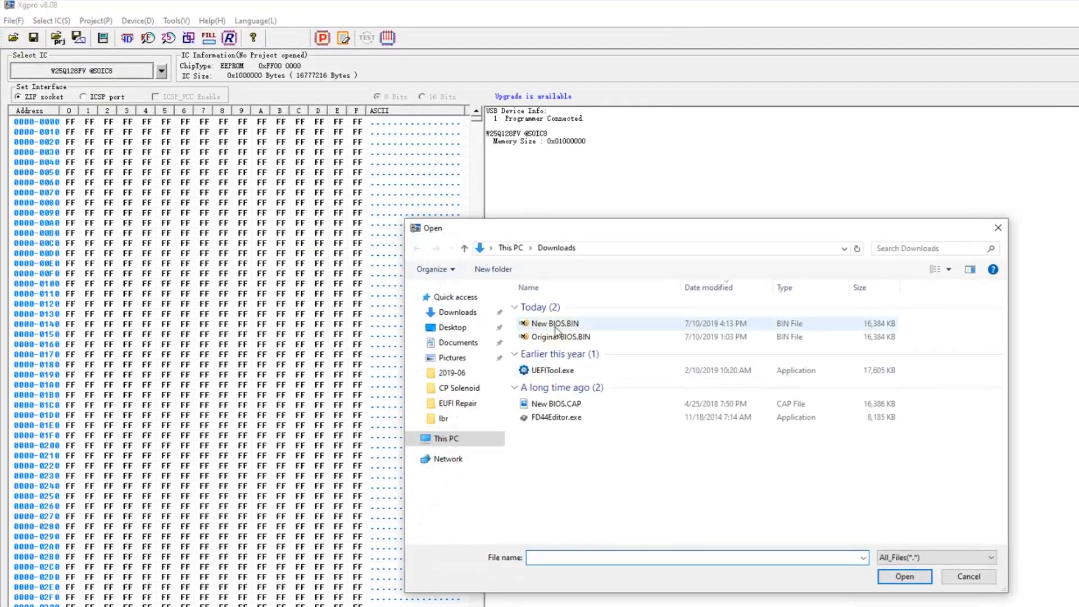
pyautogui.click(555, 324)
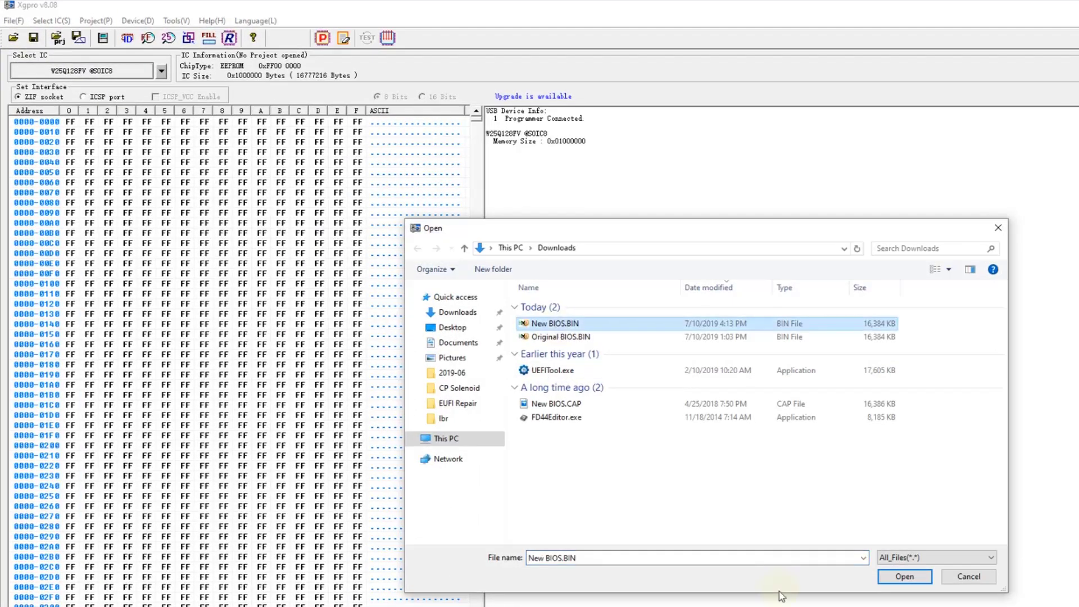
pyautogui.click(904, 577)
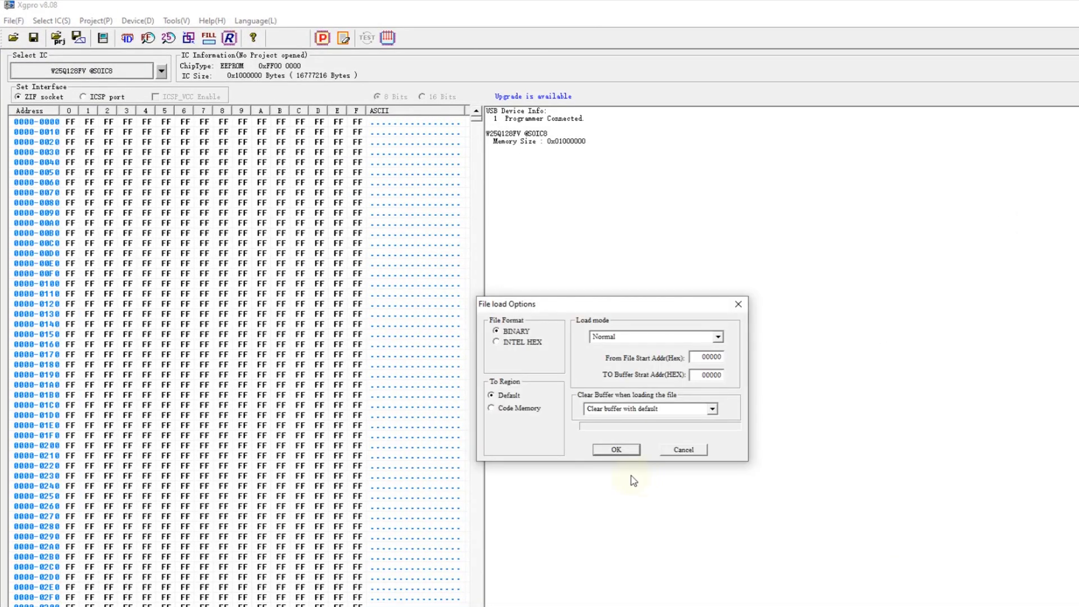
pyautogui.click(617, 450)
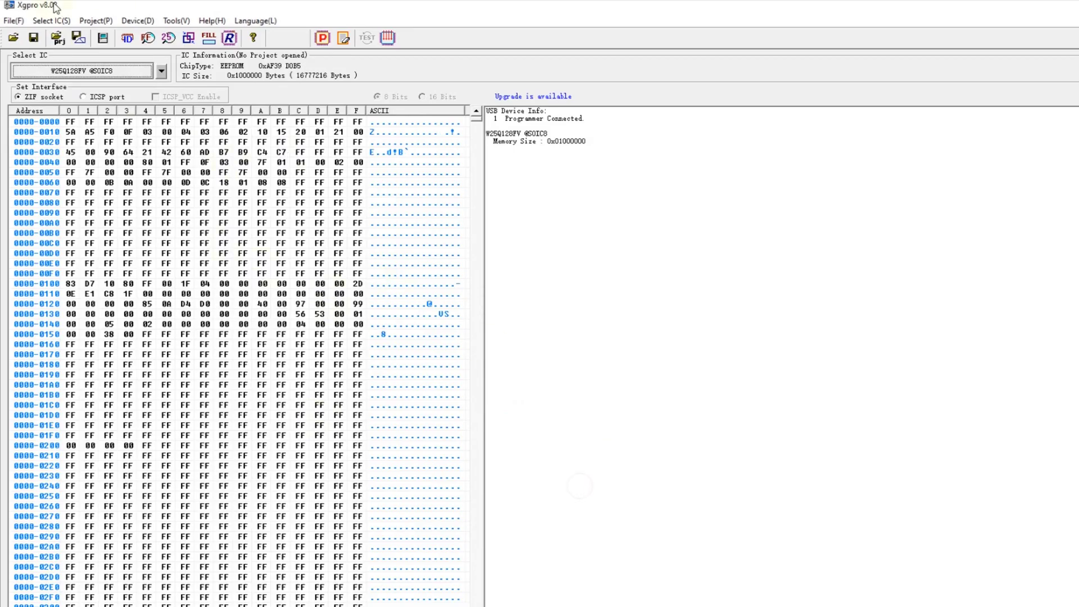
# Program the buffer onto the W25Q128FV chip via Device > Program
pyautogui.click(138, 20)
pyautogui.click(171, 82)
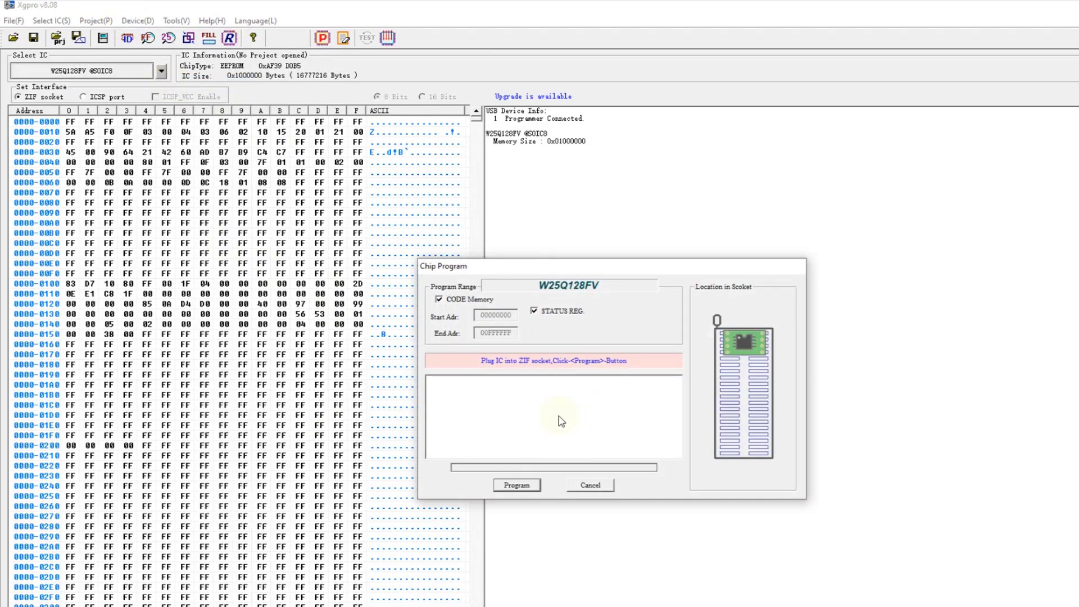
pyautogui.click(516, 485)
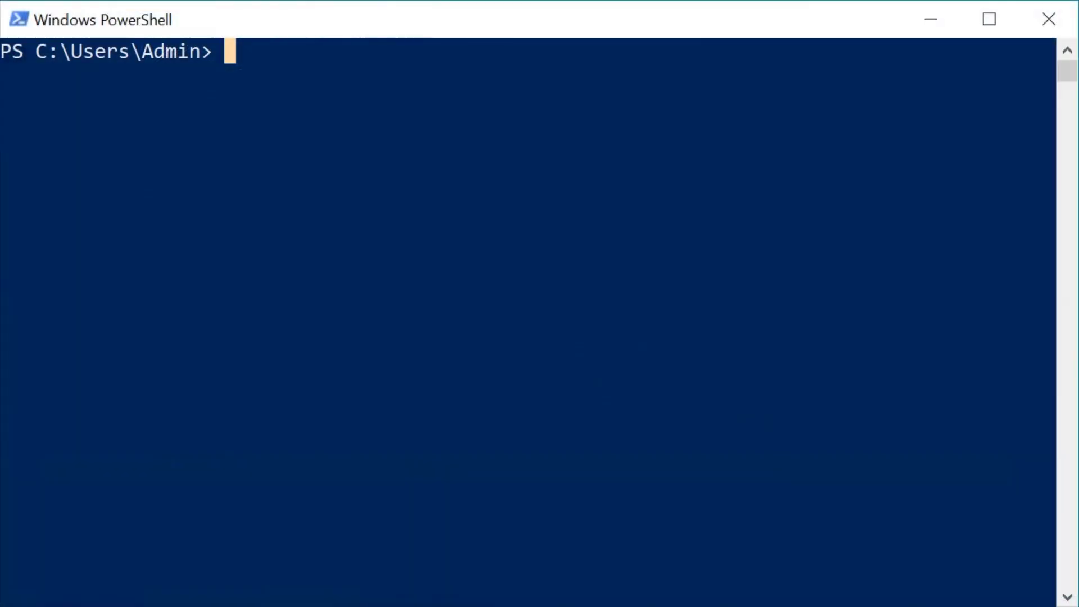
# Run 'wmic nic get macaddress' to list the MAC addresses, then clear the screen
pyautogui.write('wmic nic get')
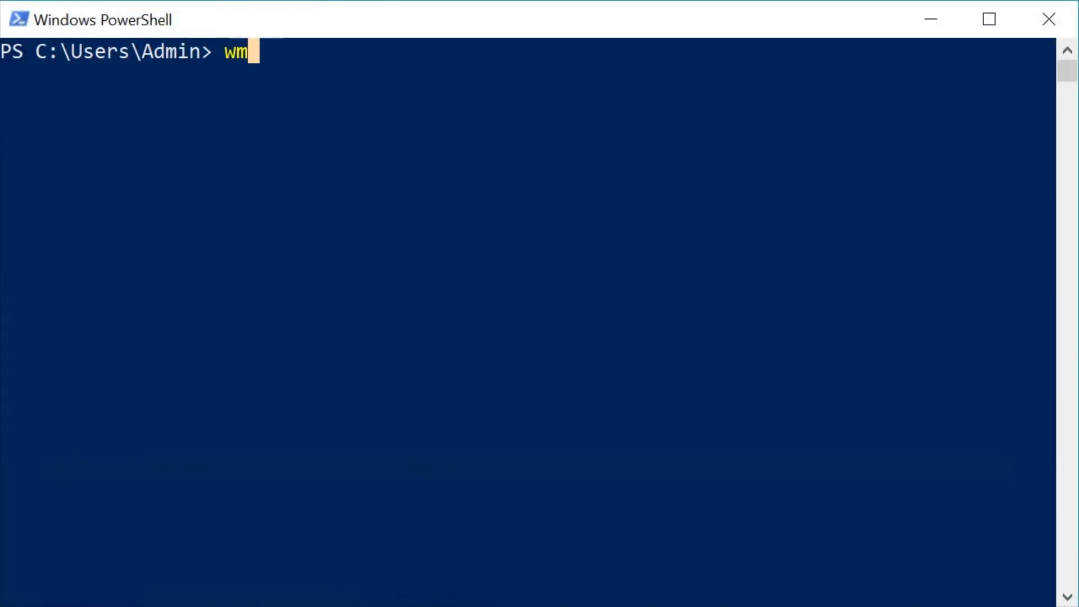
pyautogui.write(' macaddress')
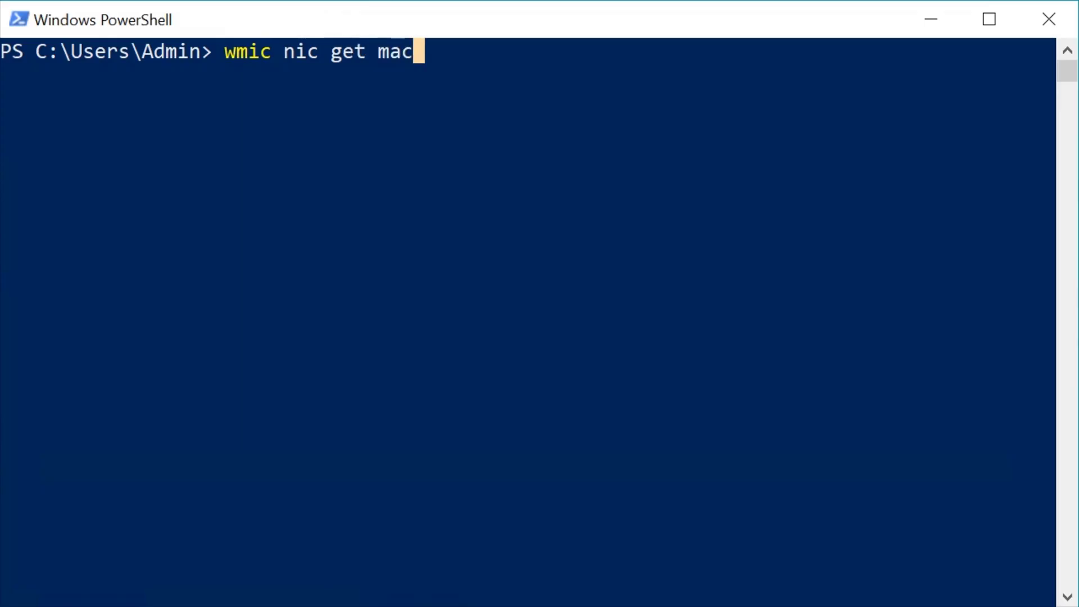
pyautogui.press('Return')
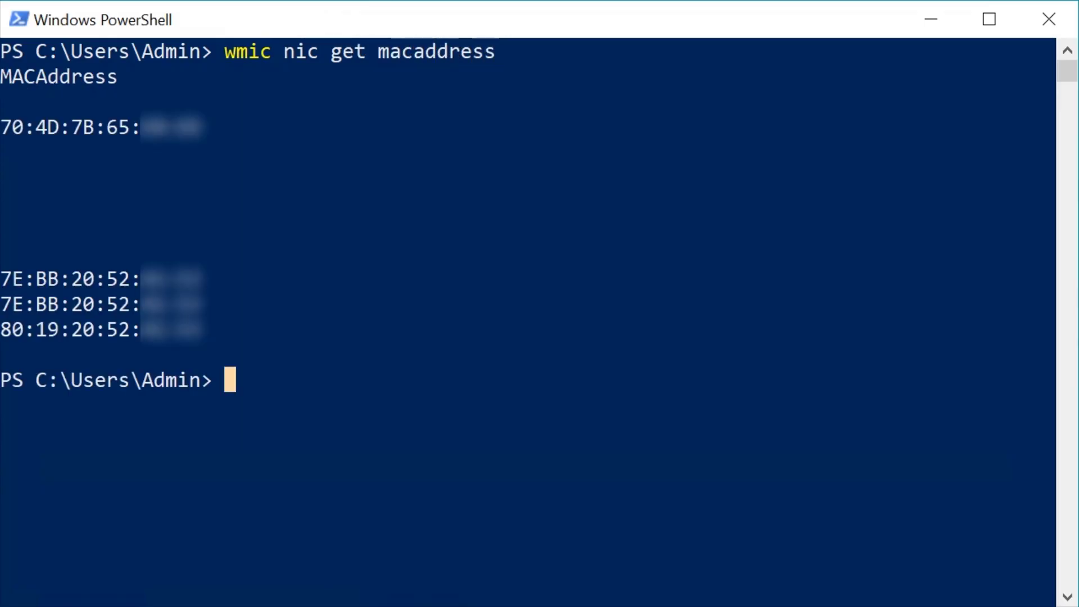
pyautogui.write('cls')
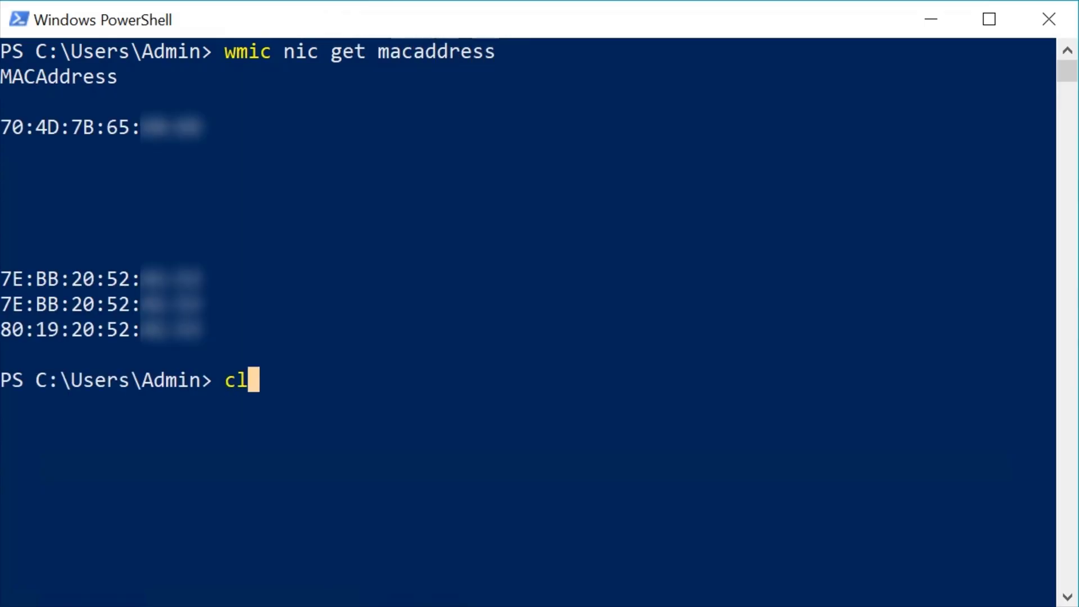
pyautogui.press('Return')
# Query the system UUID with 'wmic csproduct get uuid' and the baseboard serial with 'wmic baseboard get serialnumber'
pyautogui.write('wmic csproduct get uuid')
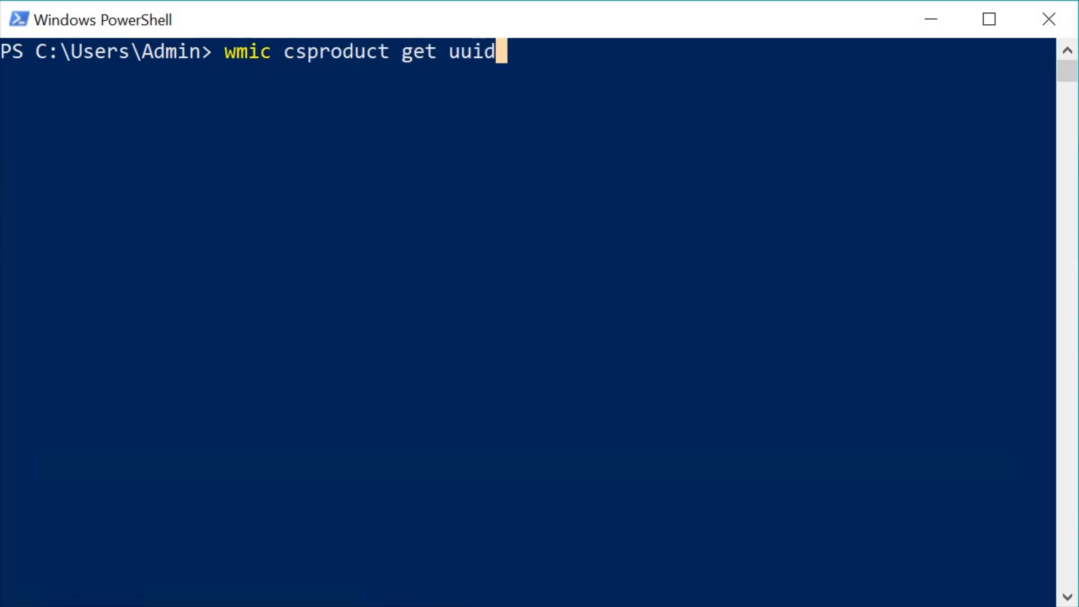
pyautogui.press('Return')
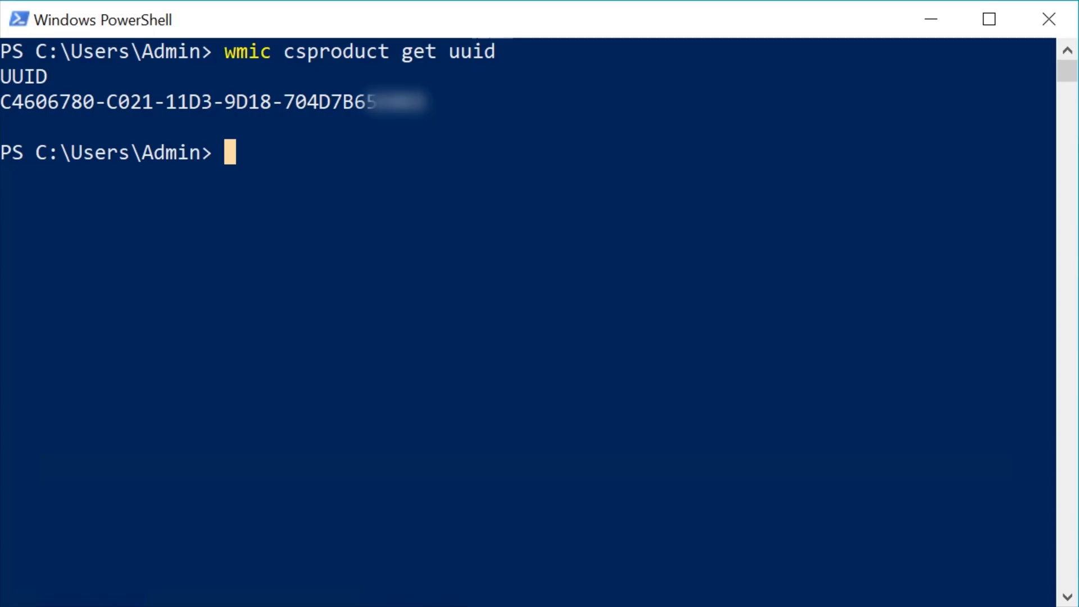
pyautogui.write('clear')
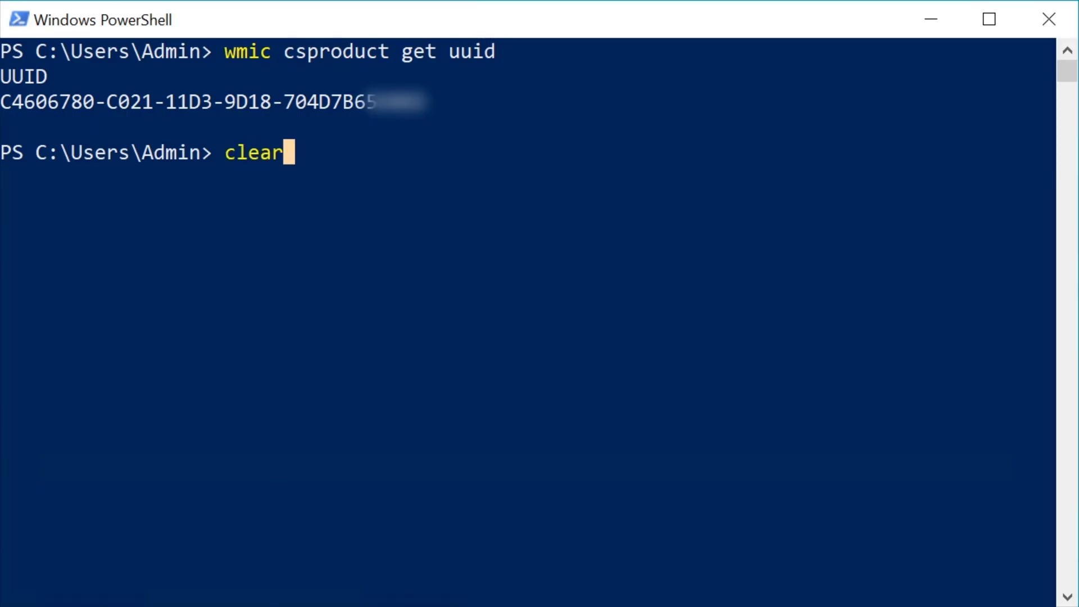
pyautogui.press('Return')
pyautogui.write('wmic baseboard get serialnumber')
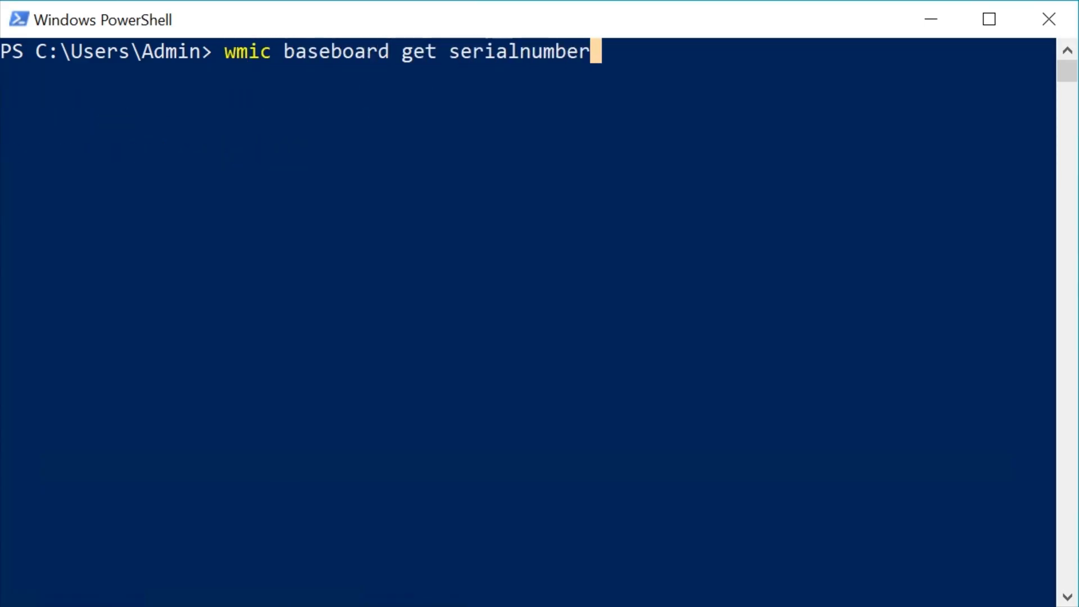
pyautogui.press('Return')
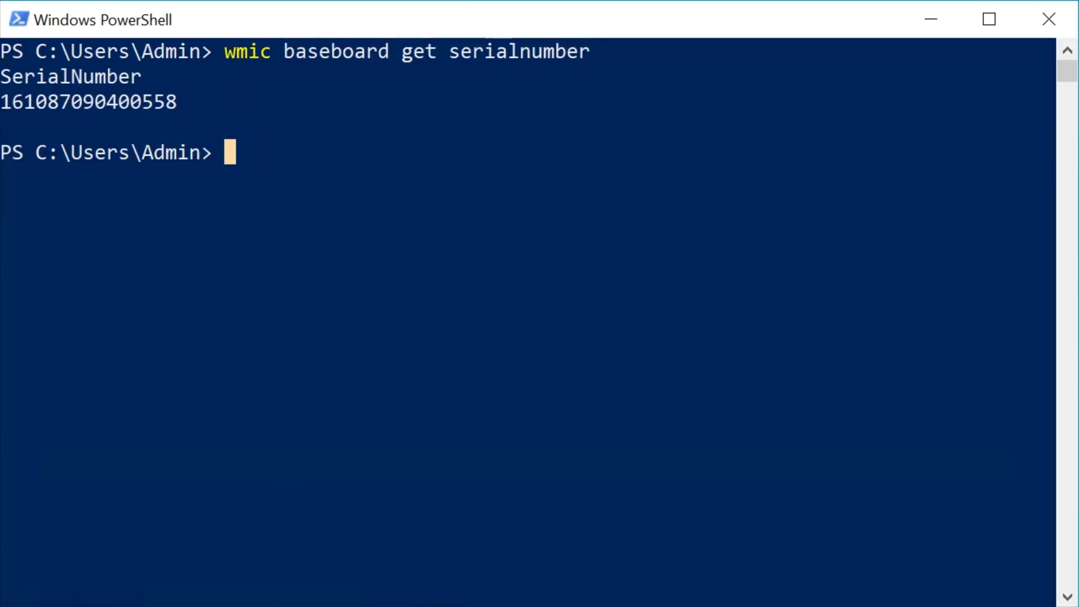